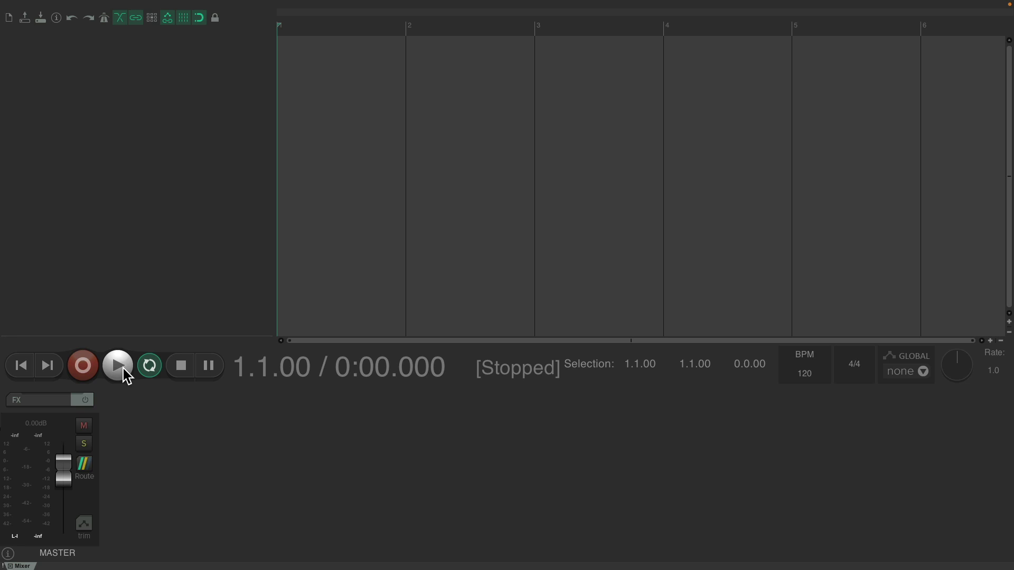
# Hide and re-show the transport bar, then the mixer, from the View menu
pyautogui.click(118, 5)
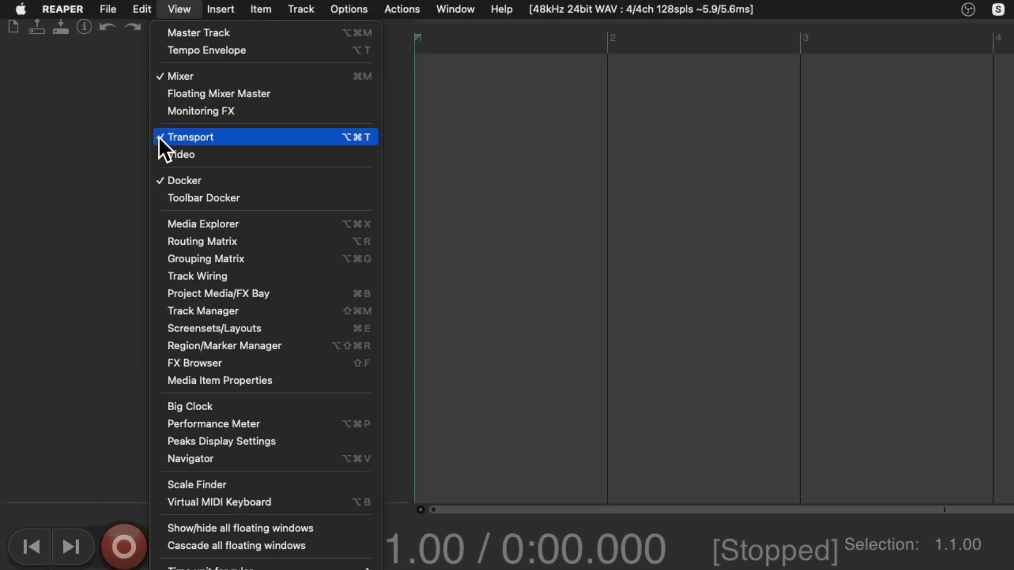
pyautogui.click(159, 137)
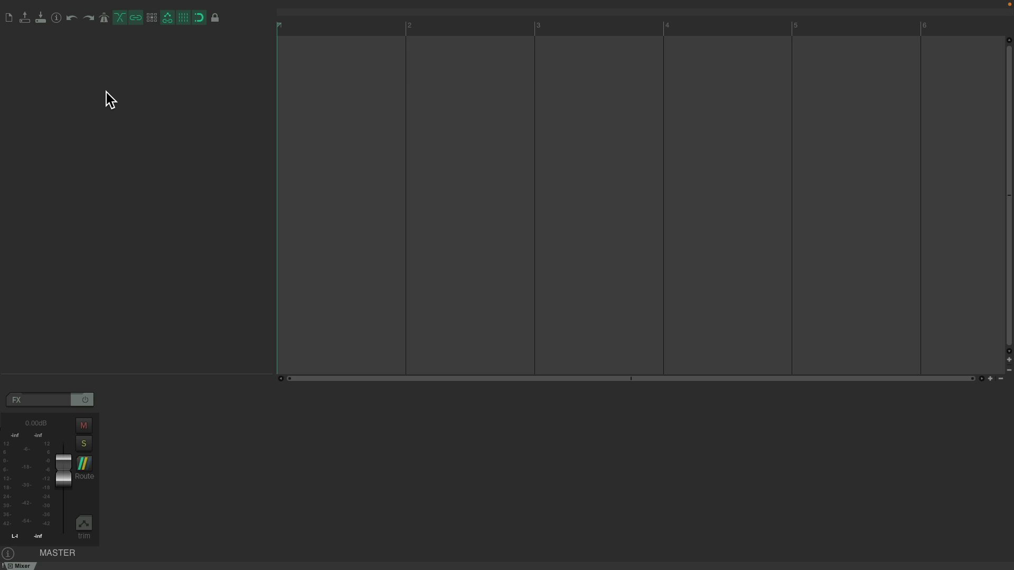
pyautogui.click(190, 5)
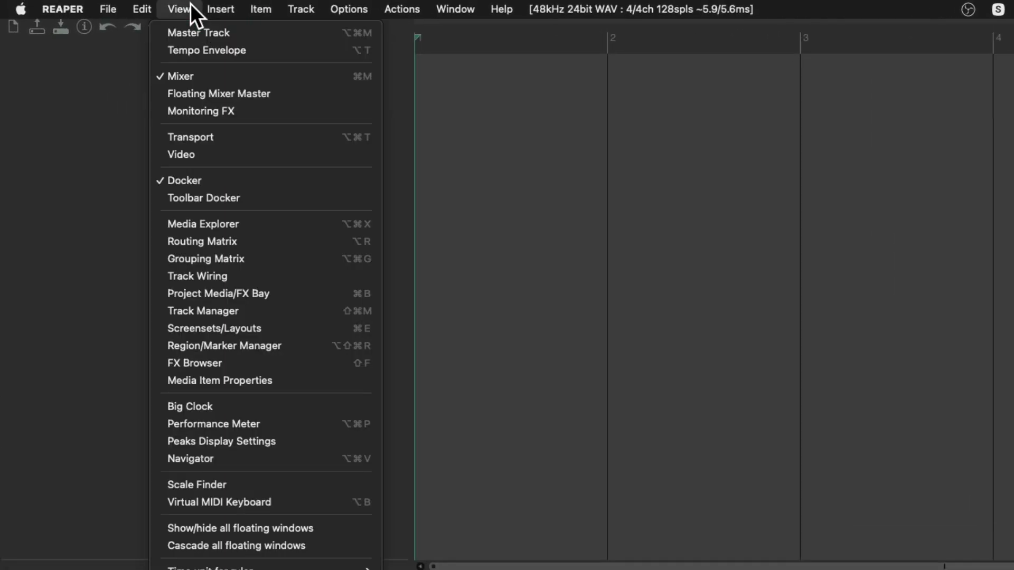
pyautogui.click(159, 137)
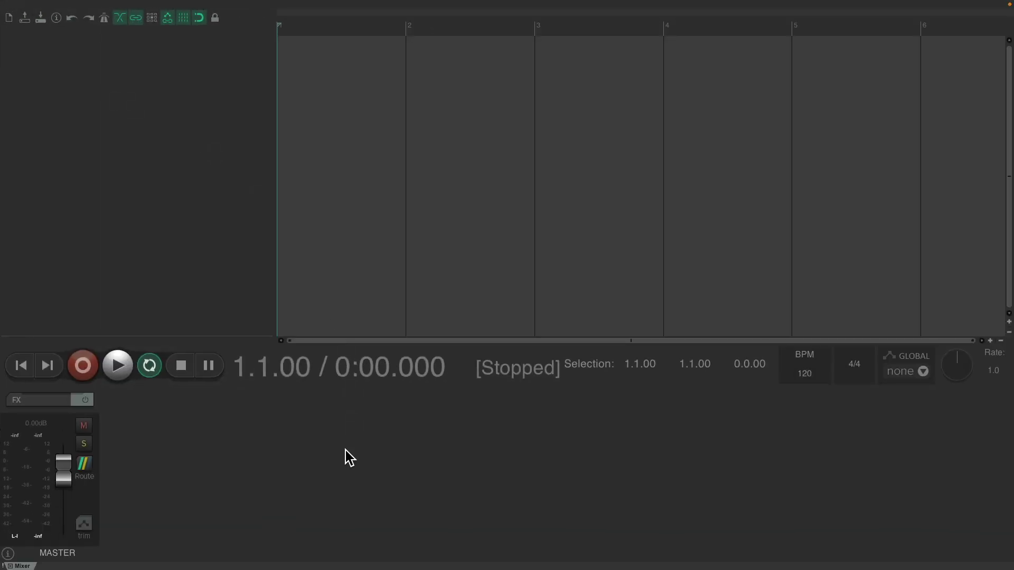
pyautogui.click(176, 8)
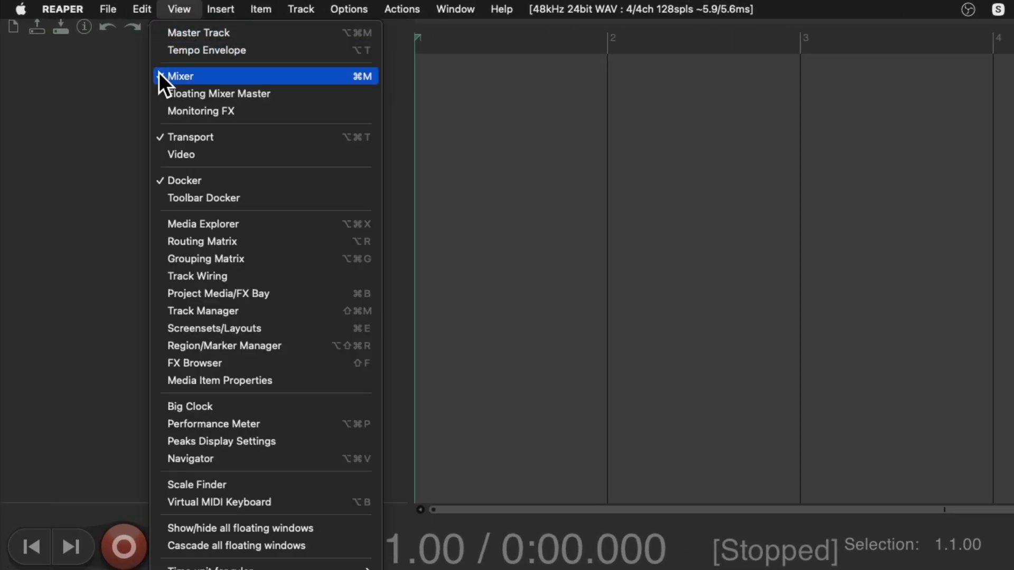
pyautogui.click(159, 76)
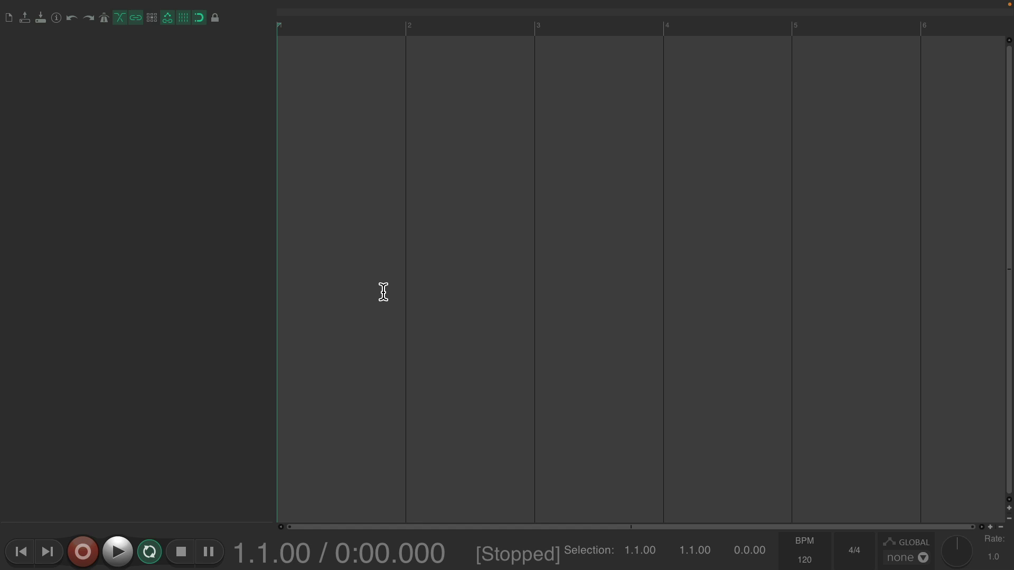
pyautogui.click(188, 8)
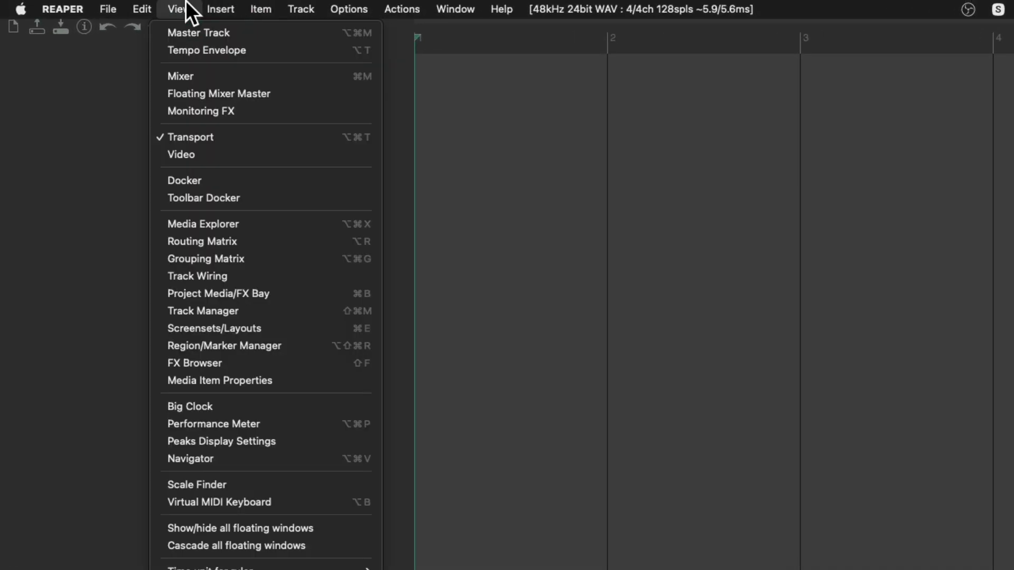
pyautogui.click(156, 75)
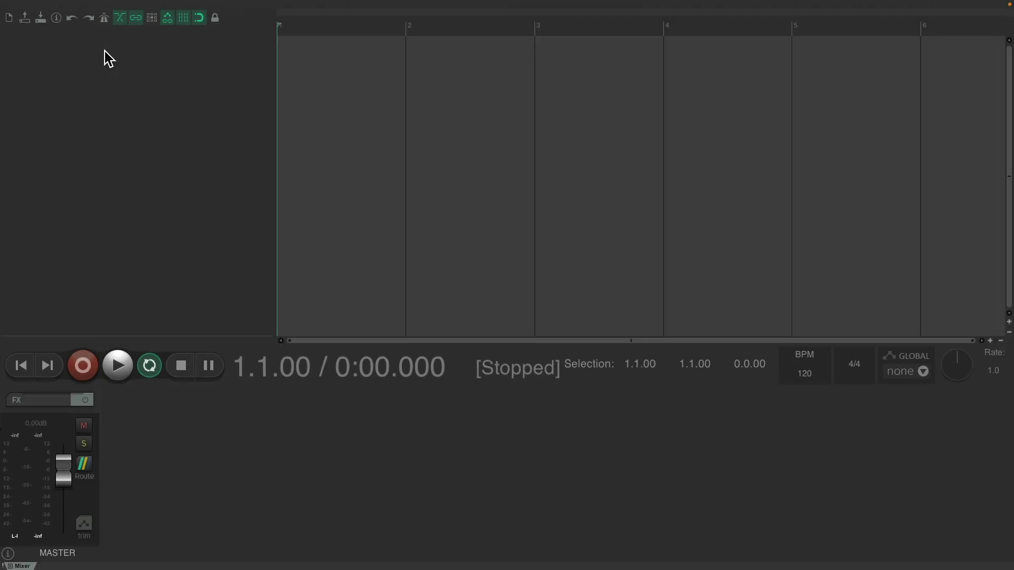
# Undock the mixer into a floating window, dock it back, then hide it
pyautogui.rightClick(374, 438)
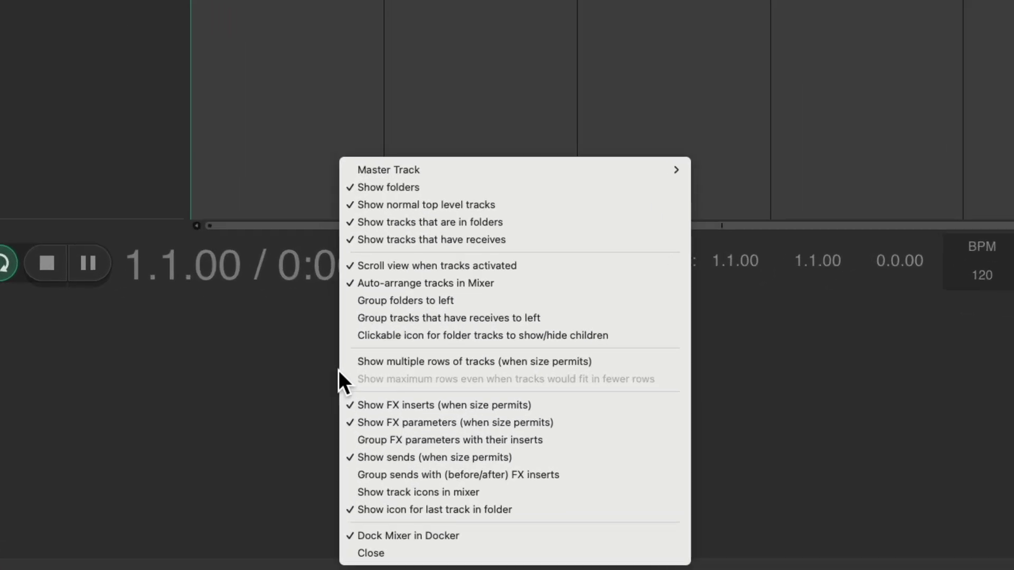
pyautogui.click(483, 531)
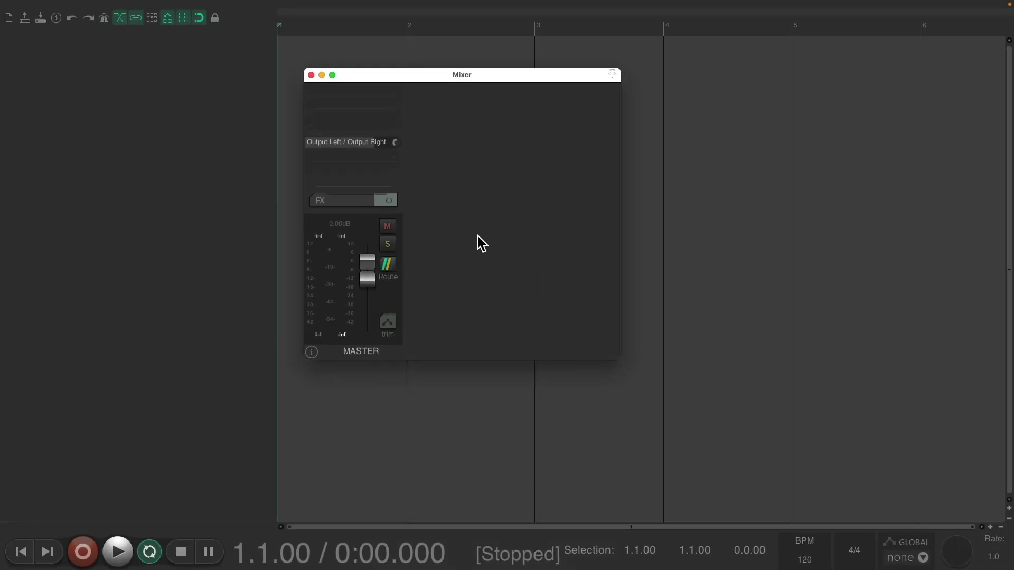
pyautogui.rightClick(468, 198)
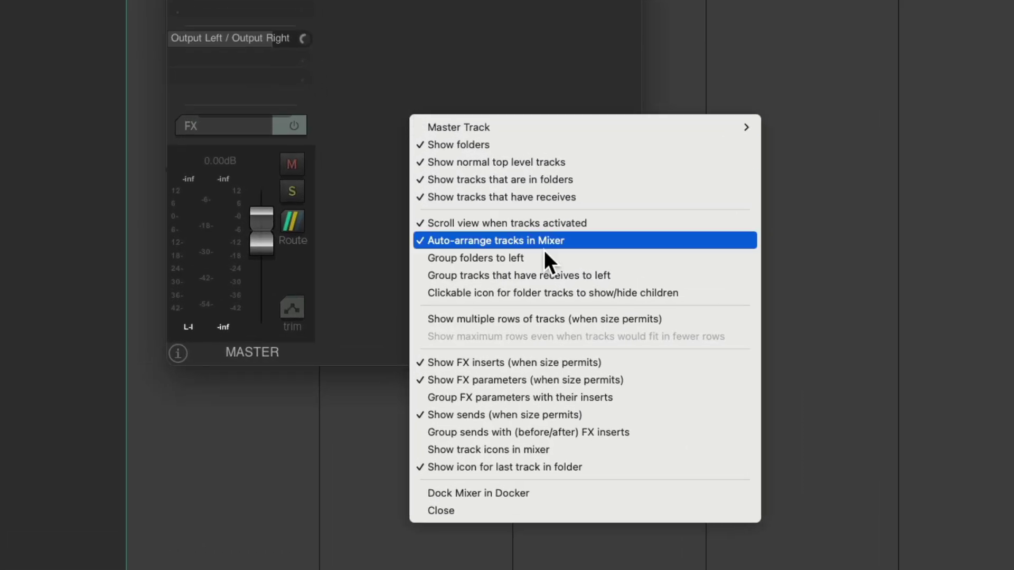
pyautogui.click(546, 494)
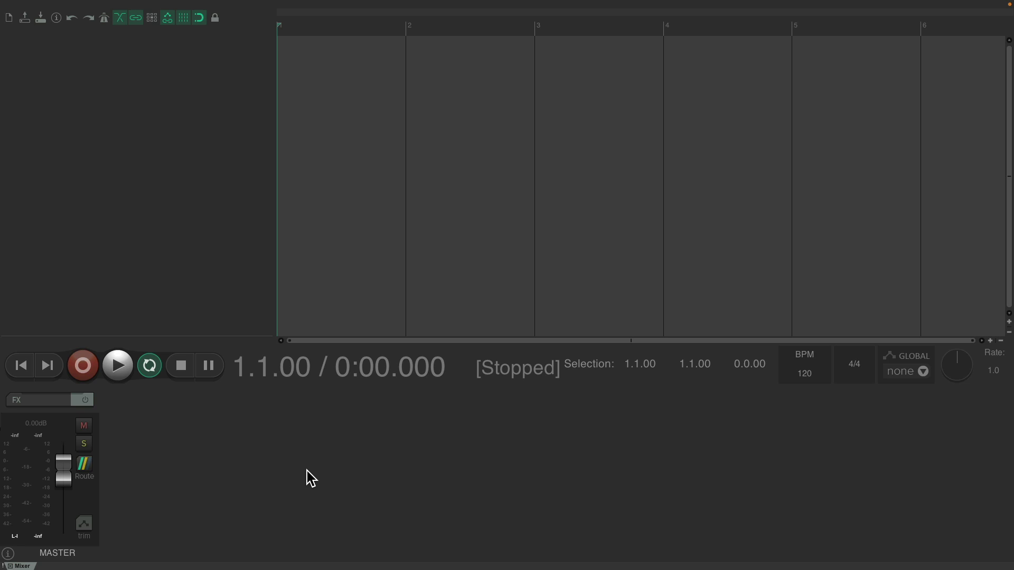
pyautogui.click(184, 7)
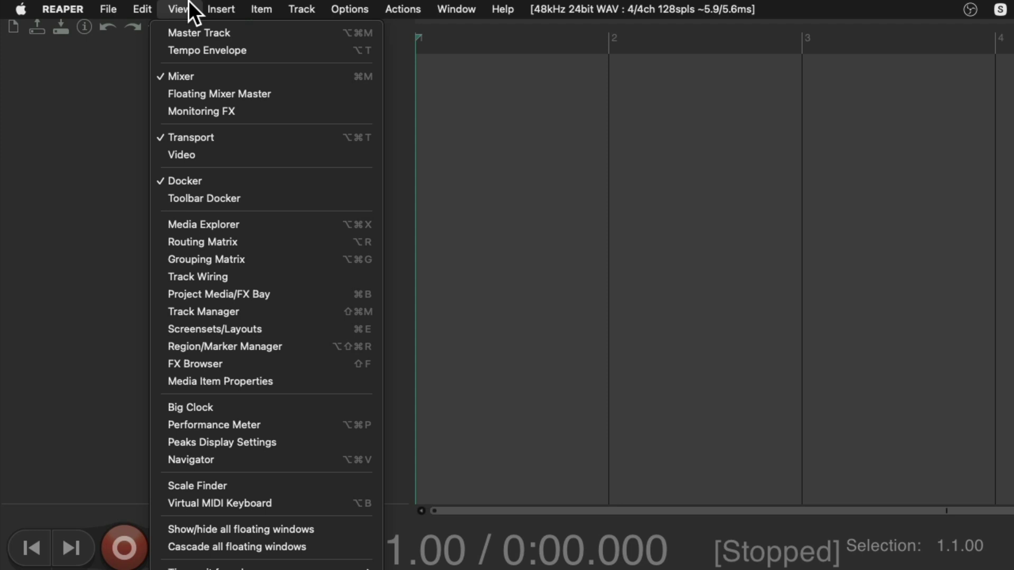
pyautogui.click(158, 79)
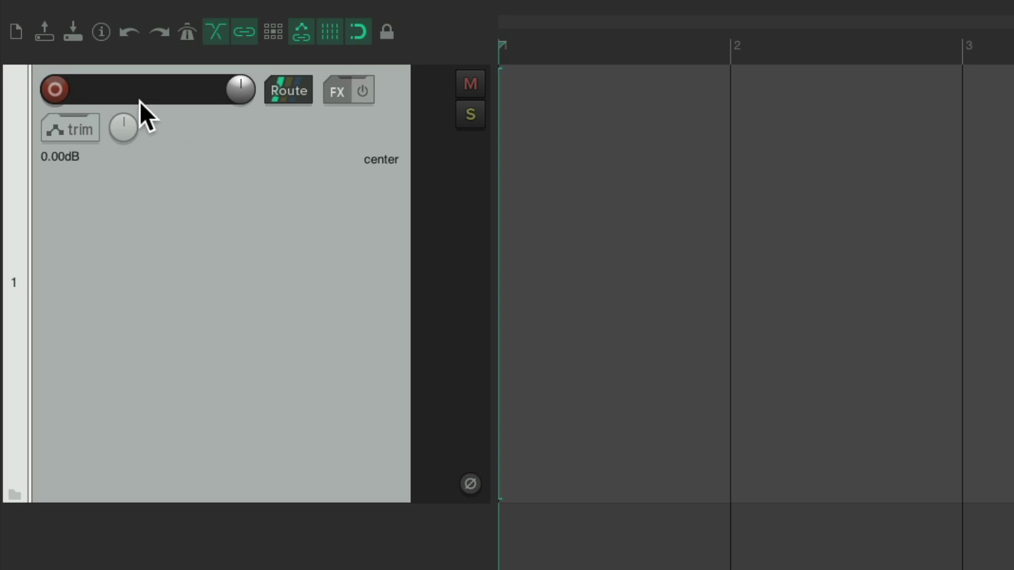
pyautogui.click(58, 97)
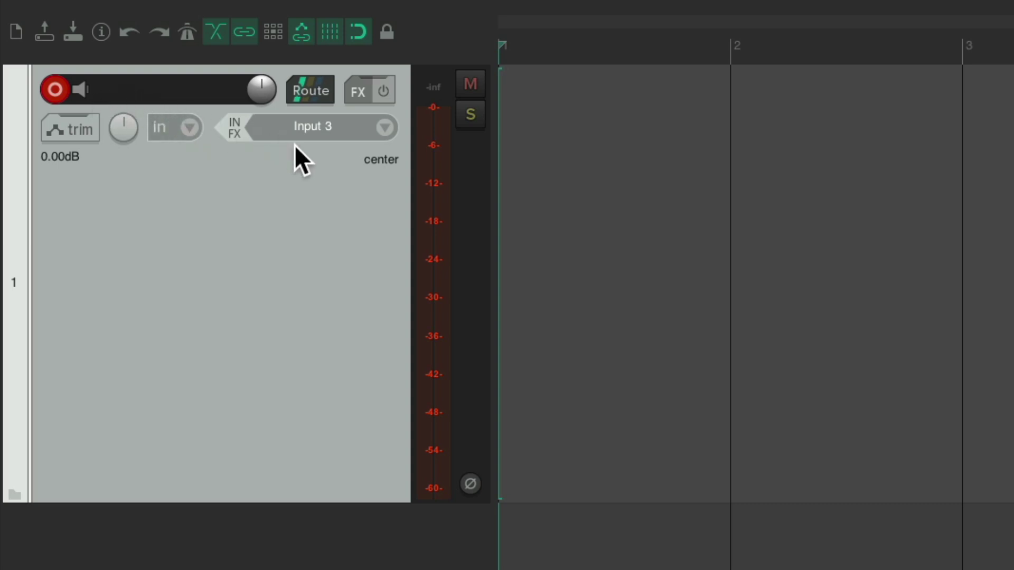
pyautogui.click(383, 129)
pyautogui.moveTo(390, 145)
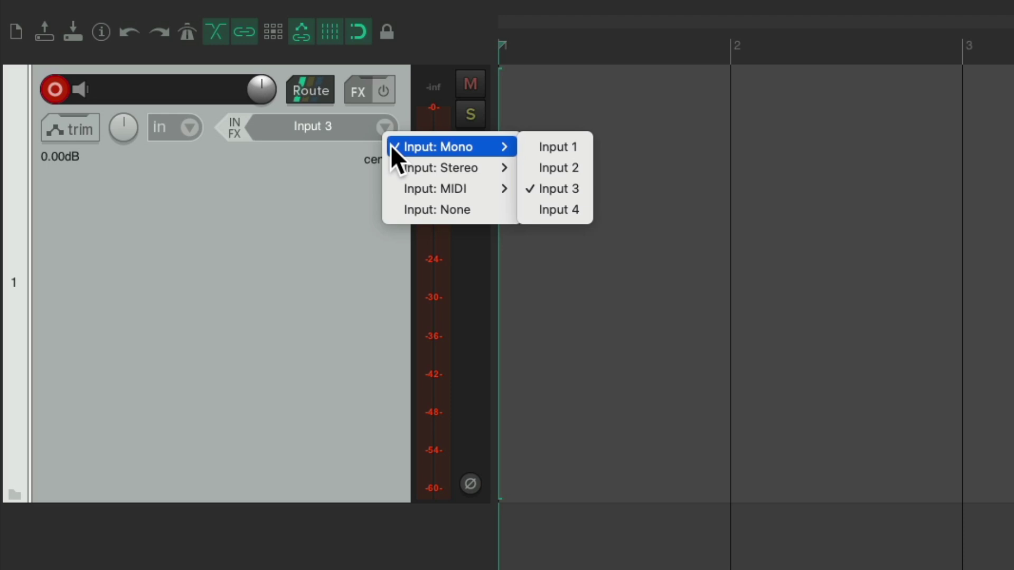
pyautogui.moveTo(393, 184)
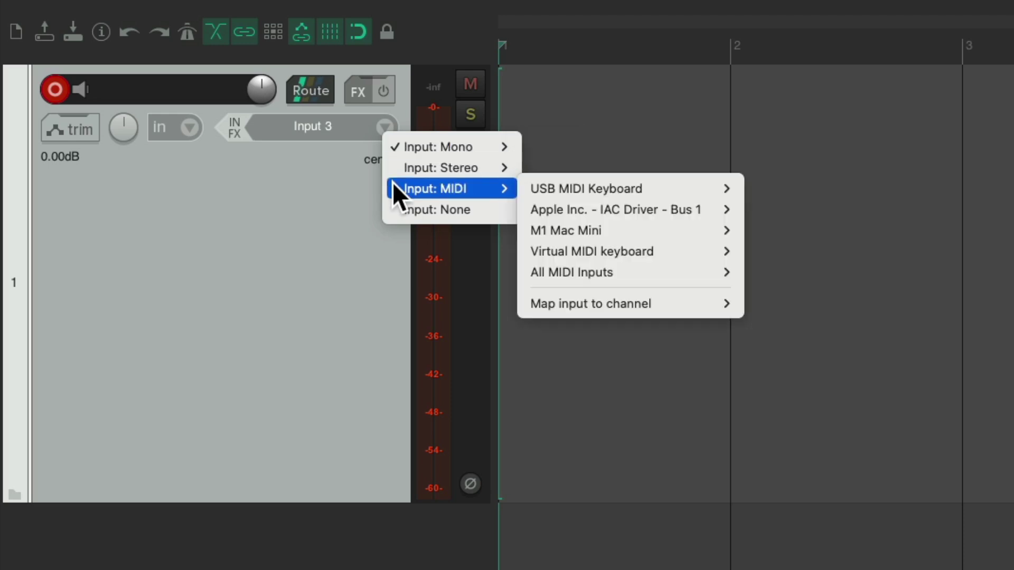
pyautogui.click(283, 197)
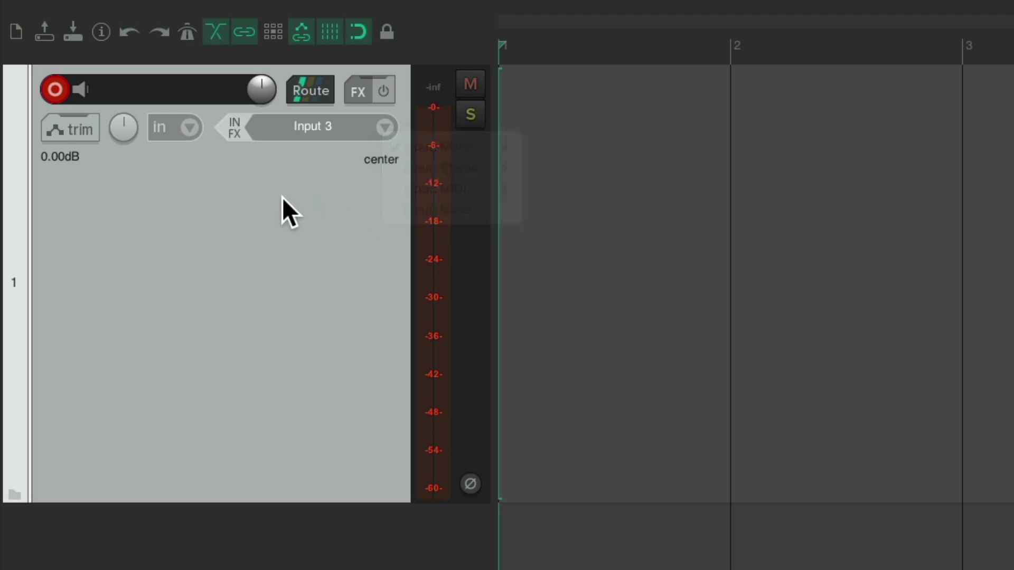
pyautogui.click(63, 92)
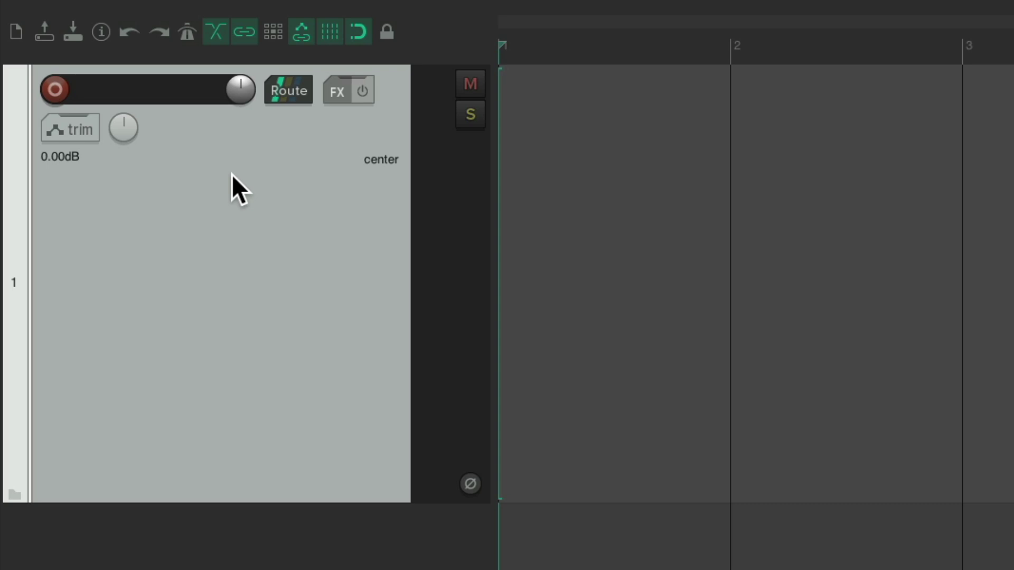
# Run the Default_6.0 theme adjuster script found by searching 'theme' in the action list
pyautogui.click(503, 12)
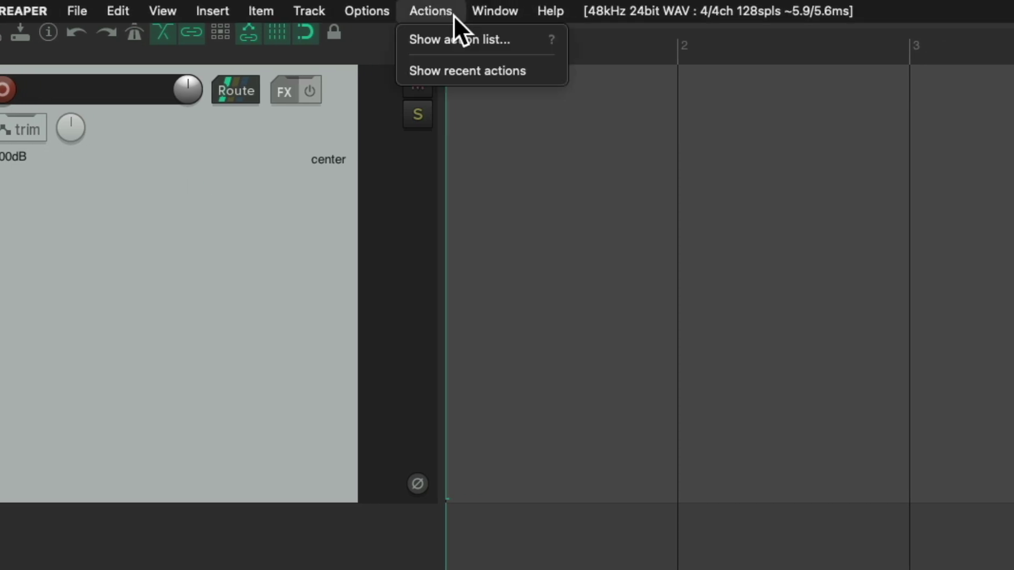
pyautogui.click(404, 47)
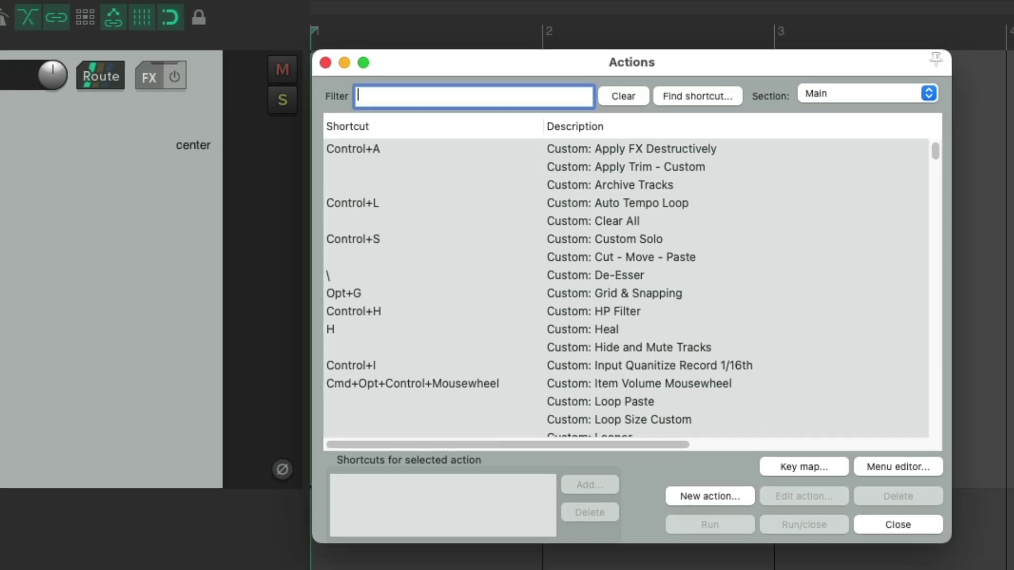
pyautogui.write('theme')
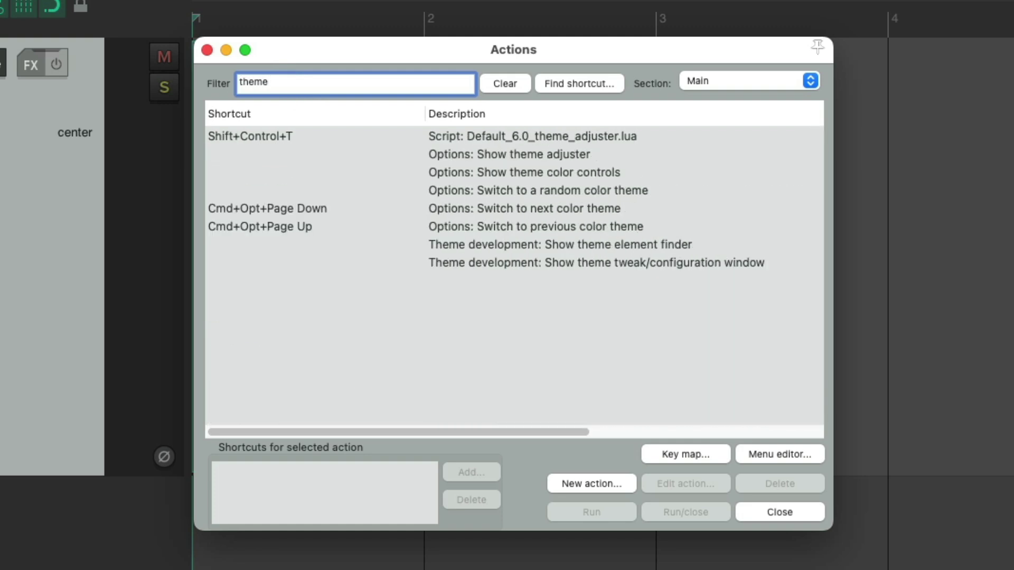
pyautogui.click(465, 138)
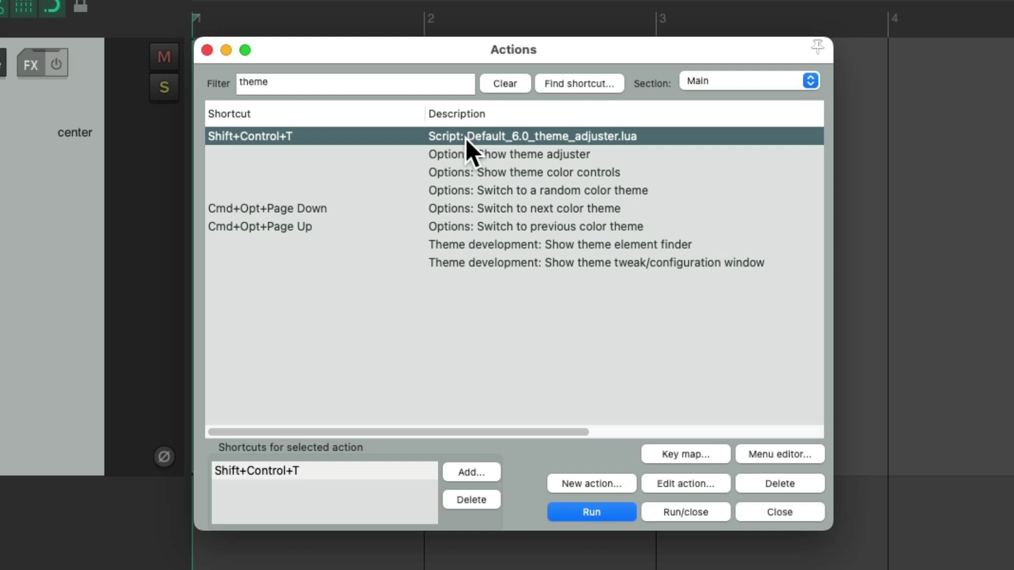
pyautogui.doubleClick(465, 138)
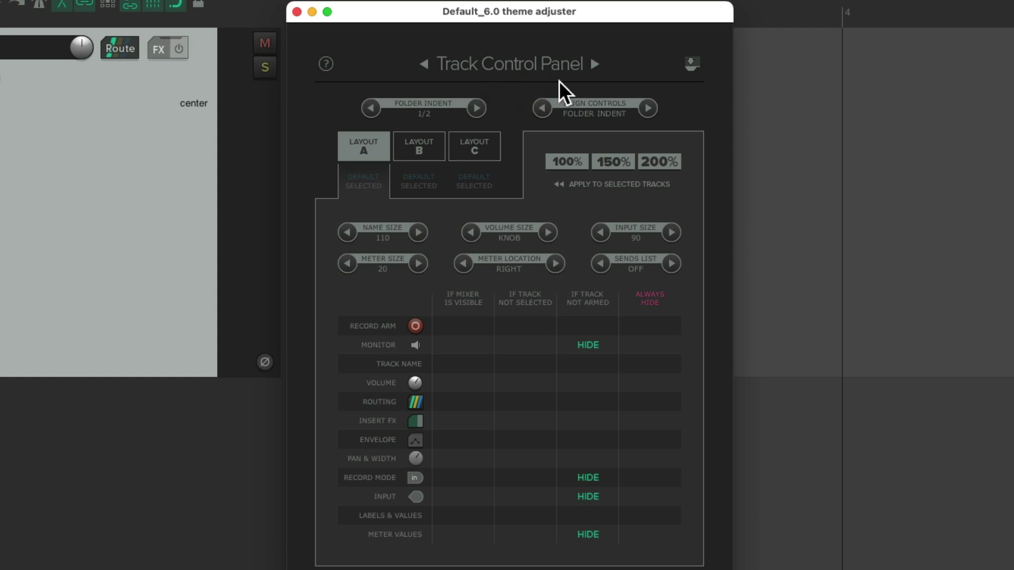
# On the Track Control Panel page, unhide monitor, record mode, input and meter values when unarmed
pyautogui.click(595, 63)
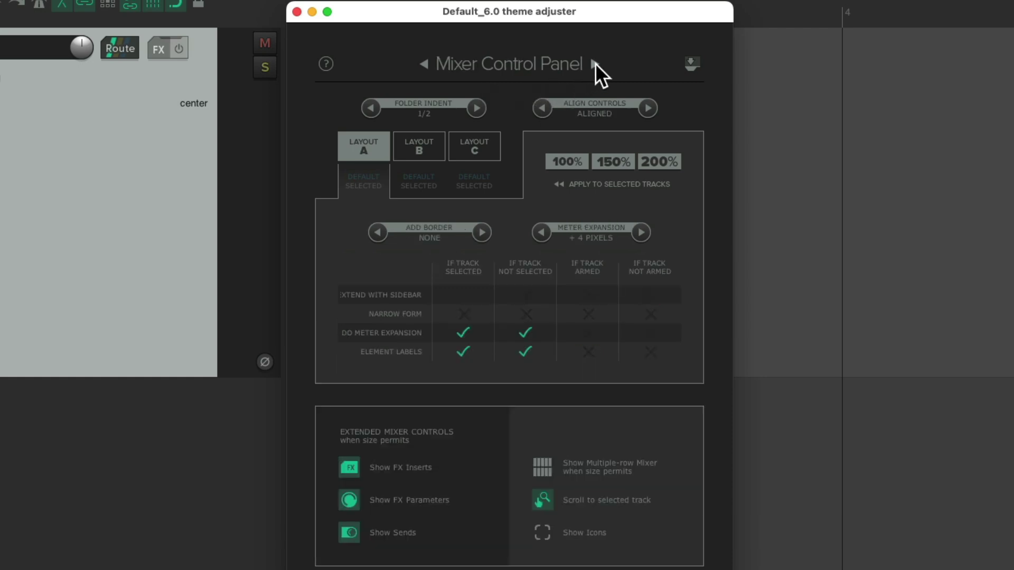
pyautogui.click(596, 64)
pyautogui.click(595, 63)
pyautogui.click(594, 63)
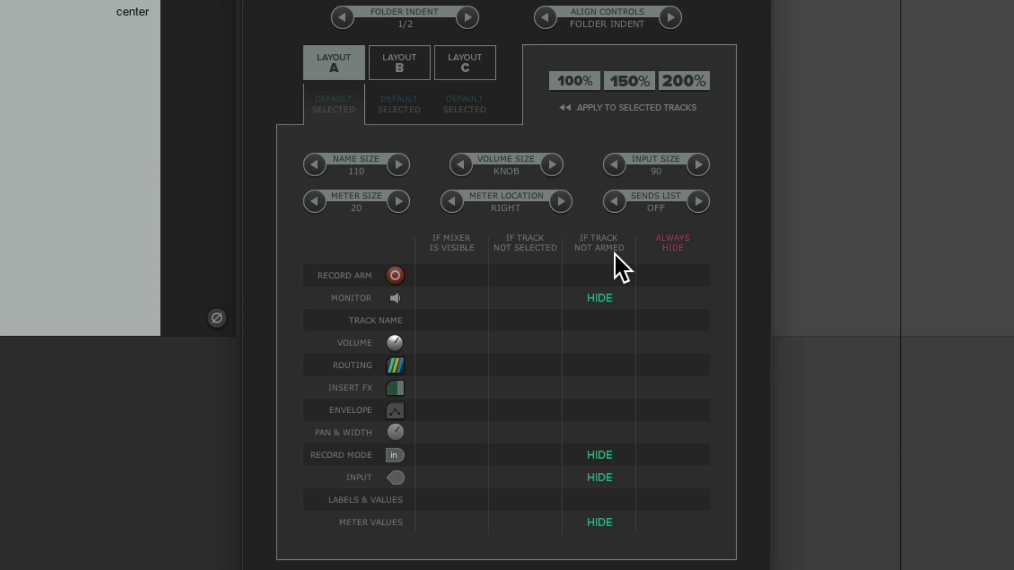
pyautogui.click(616, 299)
pyautogui.click(620, 452)
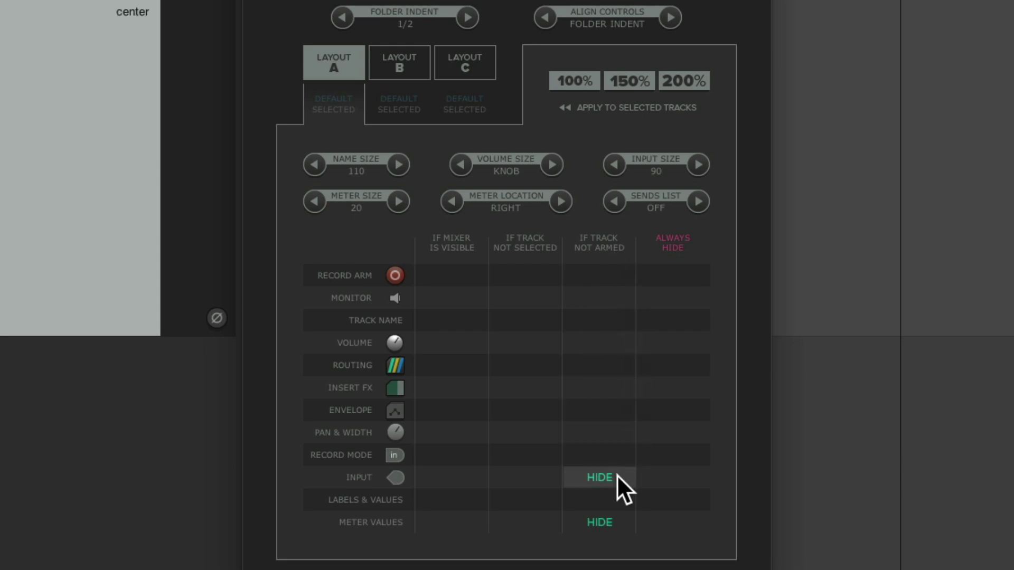
pyautogui.click(617, 476)
pyautogui.click(616, 520)
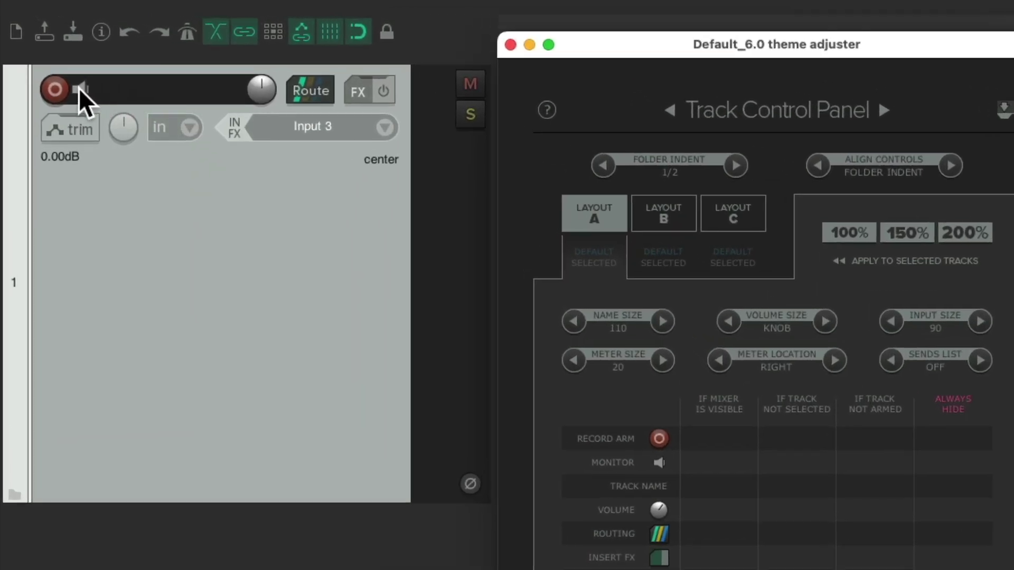
# Inspect track 1's monitoring, record mode and input menus without changing anything
pyautogui.rightClick(61, 67)
pyautogui.press('Escape')
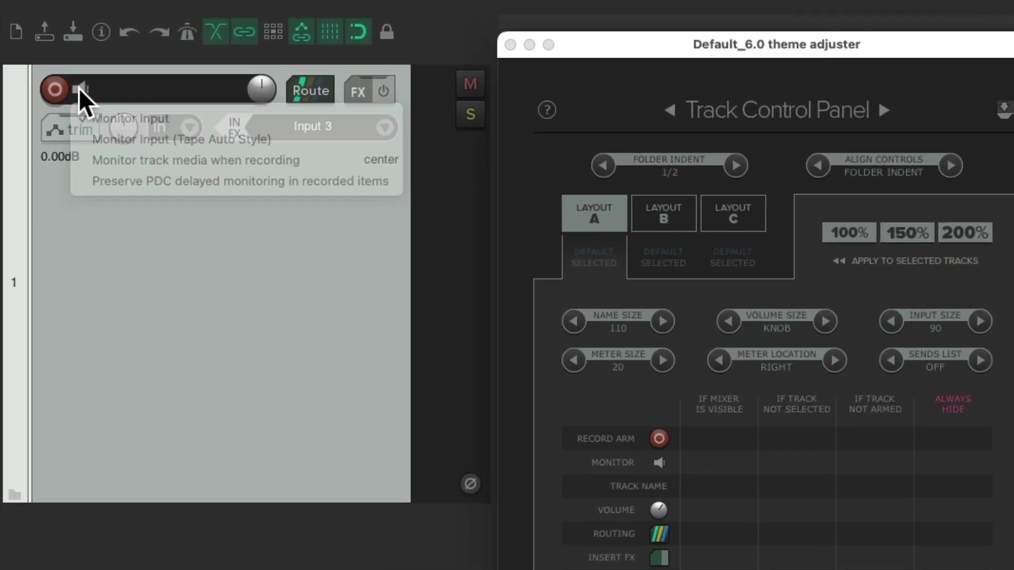
pyautogui.click(191, 129)
pyautogui.press('Escape')
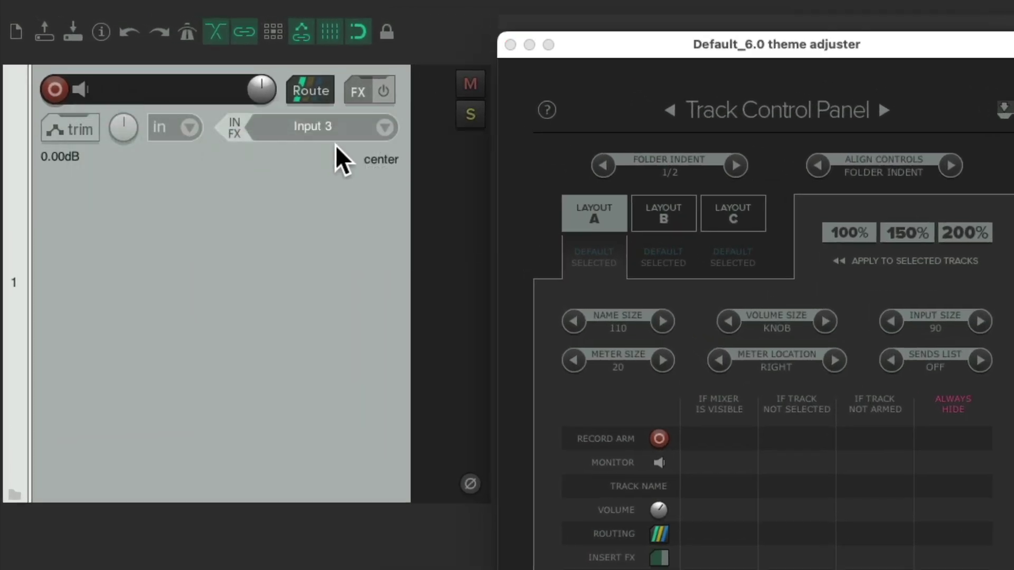
pyautogui.click(382, 128)
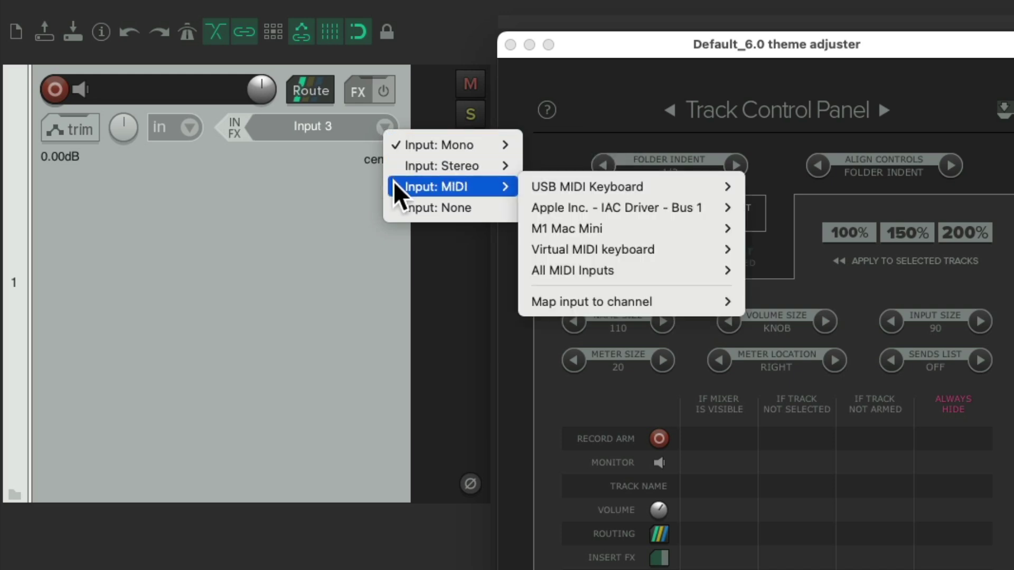
pyautogui.press('Escape')
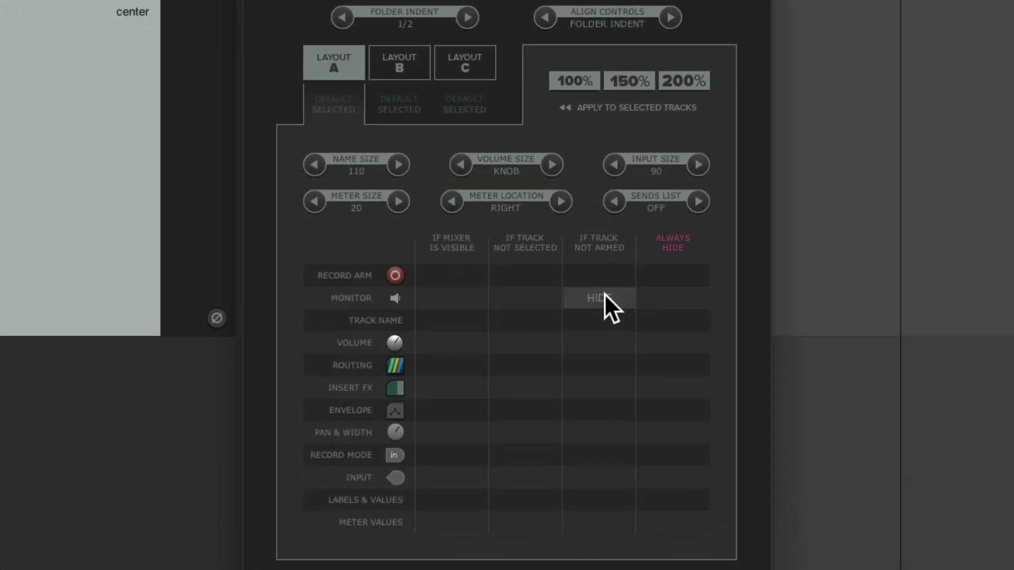
# Set monitor, record mode and input to HIDE when unarmed, and close the theme adjuster
pyautogui.click(605, 295)
pyautogui.click(611, 452)
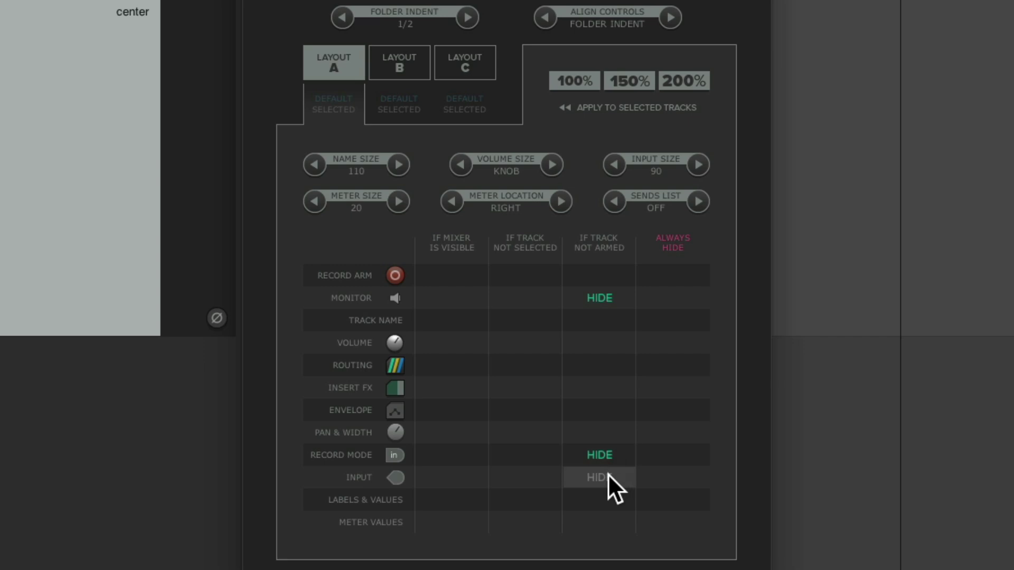
pyautogui.click(608, 476)
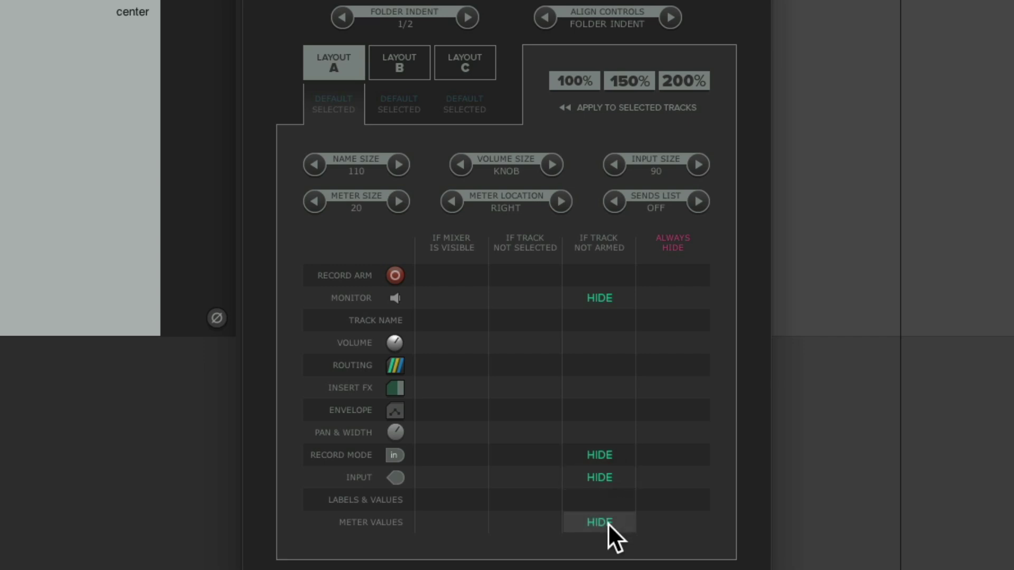
pyautogui.press('Escape')
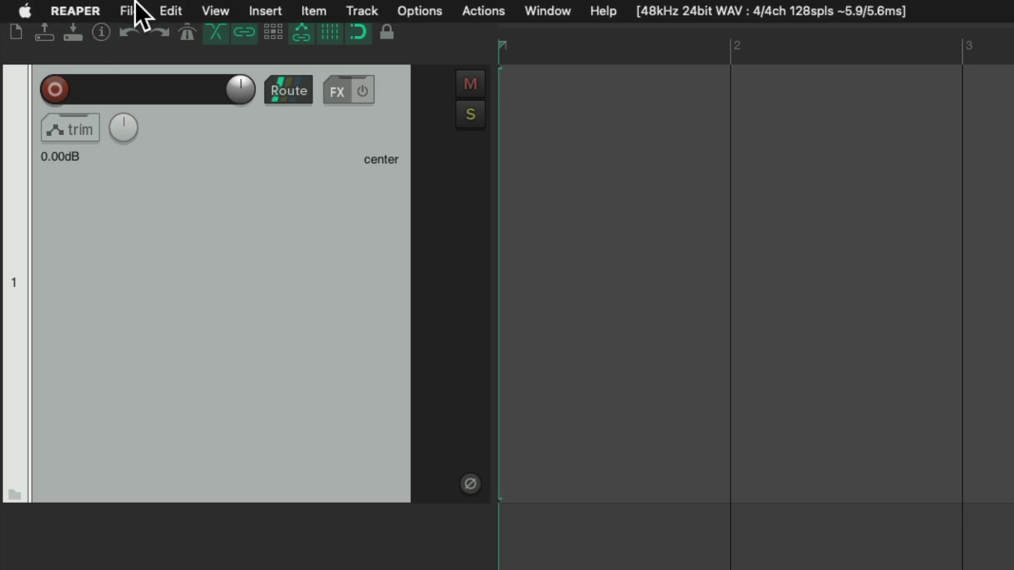
# Open Project Settings from the File menu
pyautogui.click(135, 0)
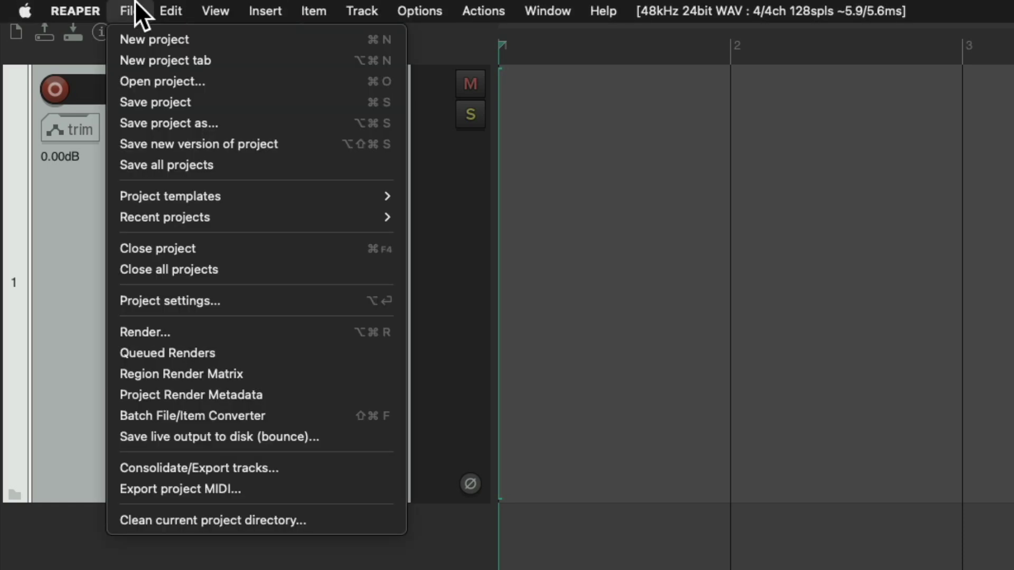
pyautogui.click(117, 304)
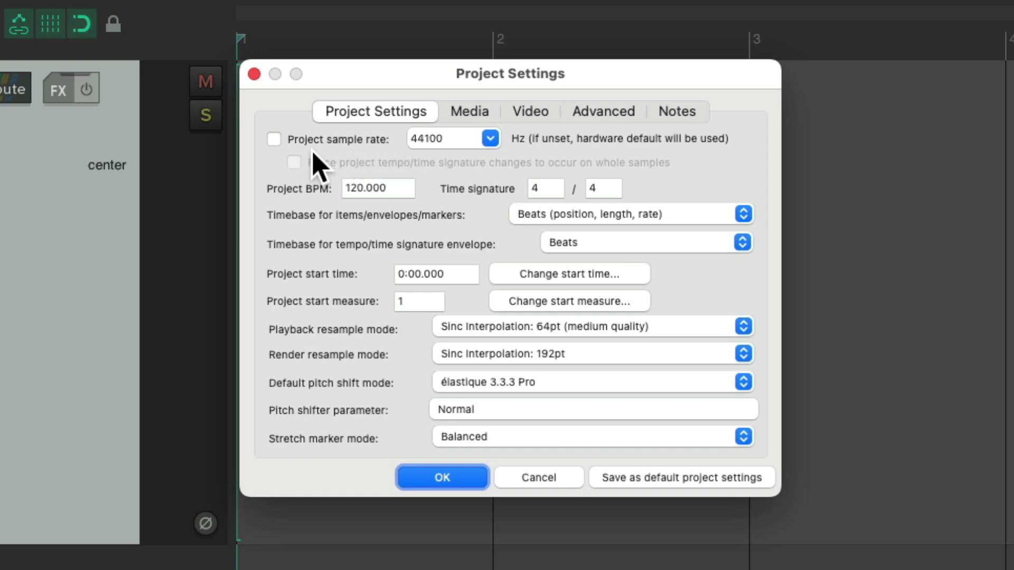
pyautogui.click(274, 139)
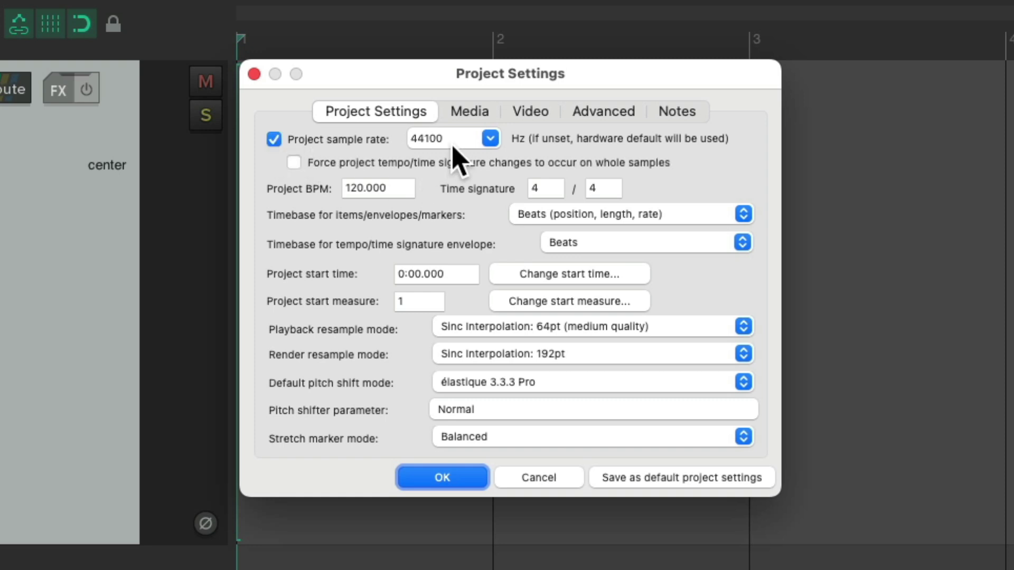
pyautogui.click(491, 139)
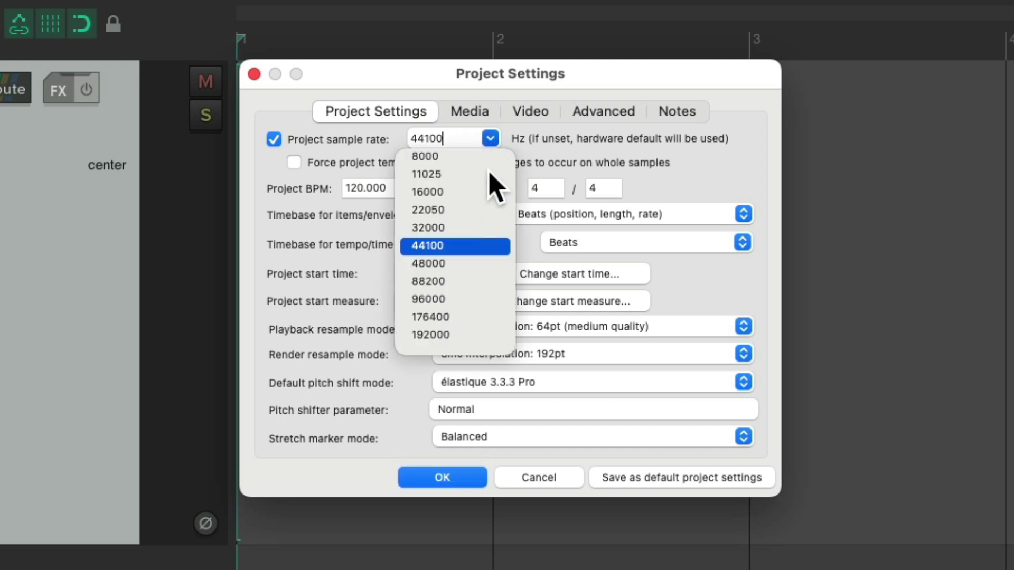
pyautogui.click(490, 139)
pyautogui.click(274, 139)
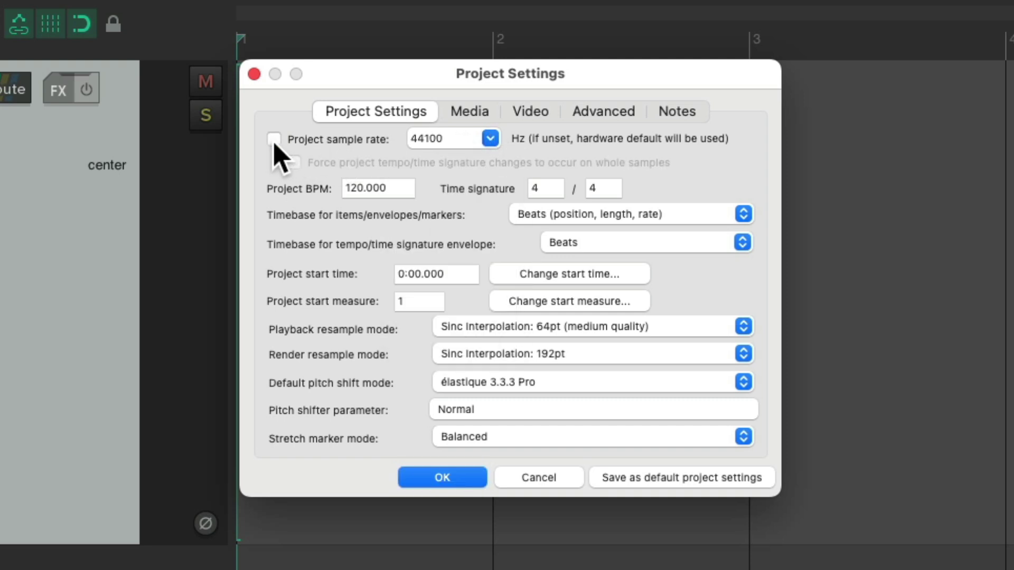
pyautogui.click(702, 215)
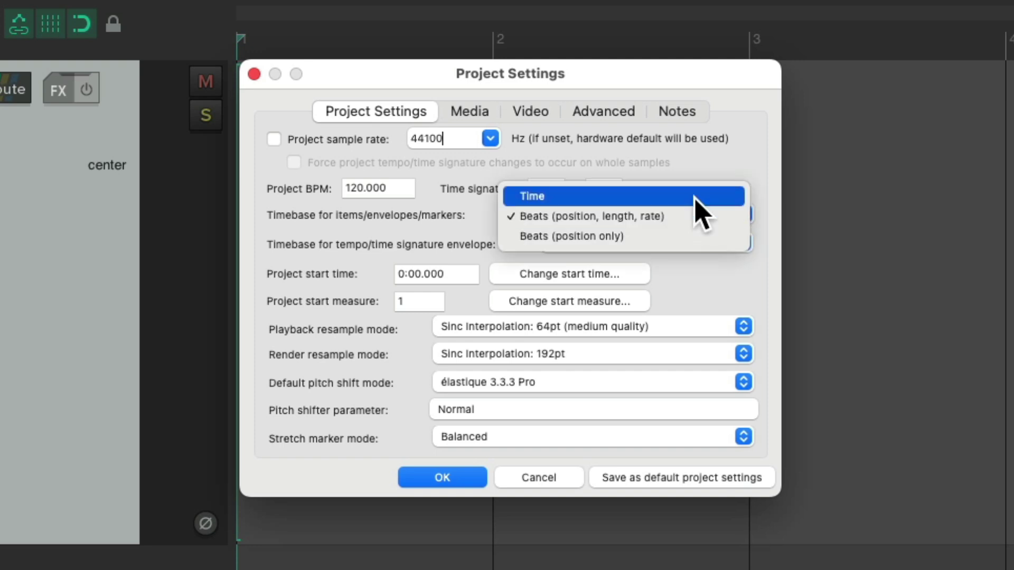
pyautogui.click(702, 197)
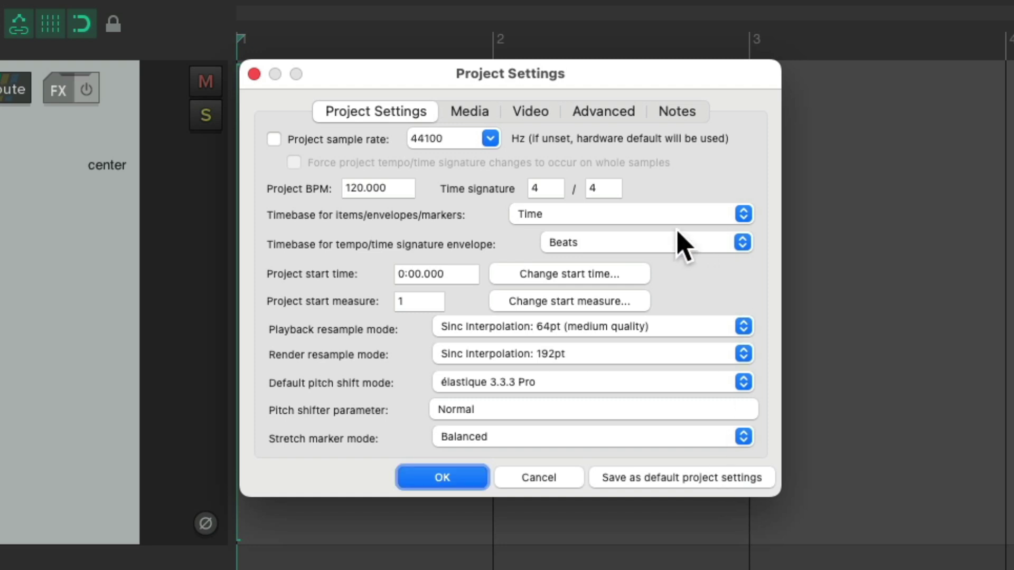
pyautogui.click(650, 214)
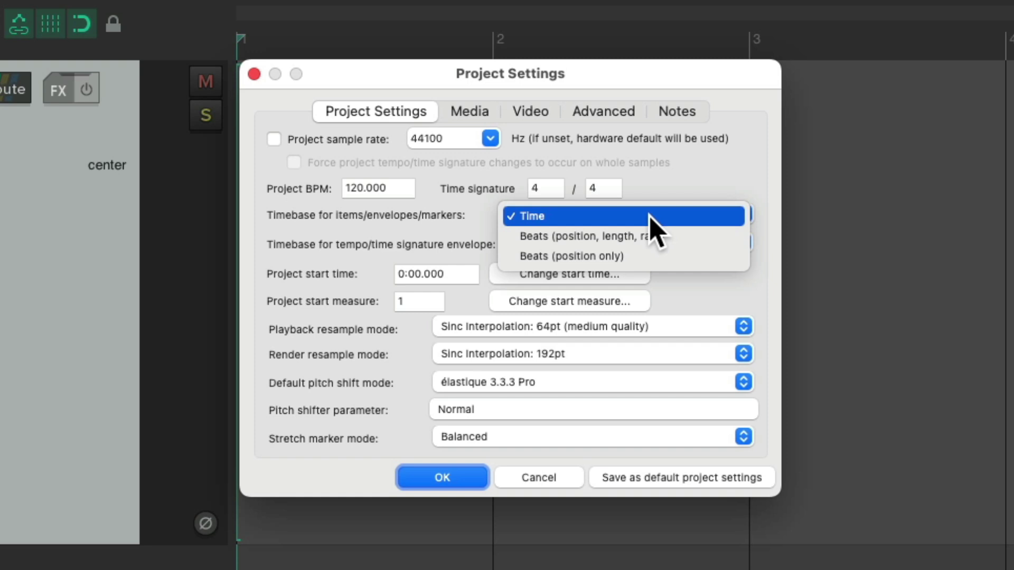
pyautogui.click(693, 237)
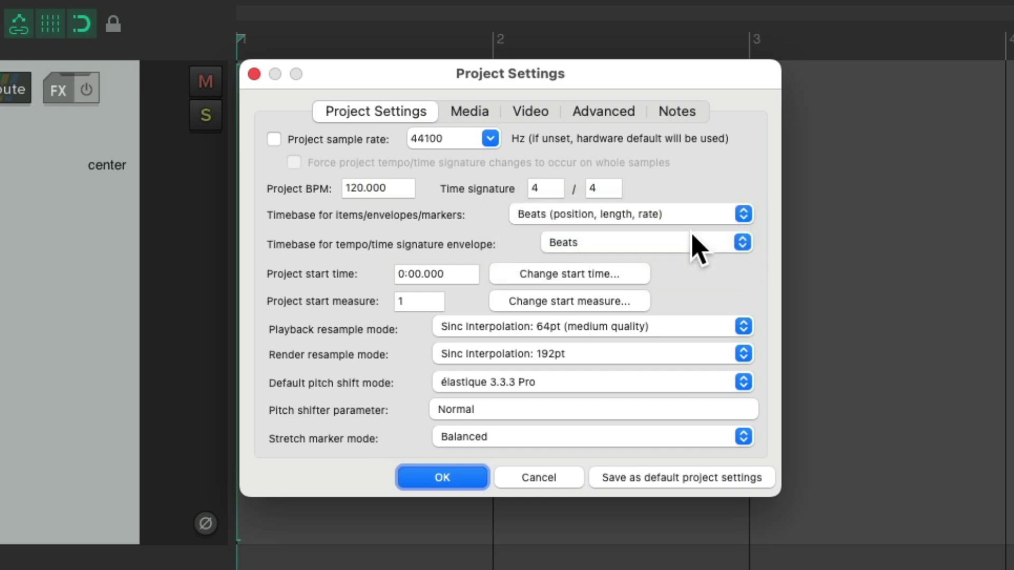
# Switch the Project Settings dialog to its Media tab
pyautogui.click(479, 115)
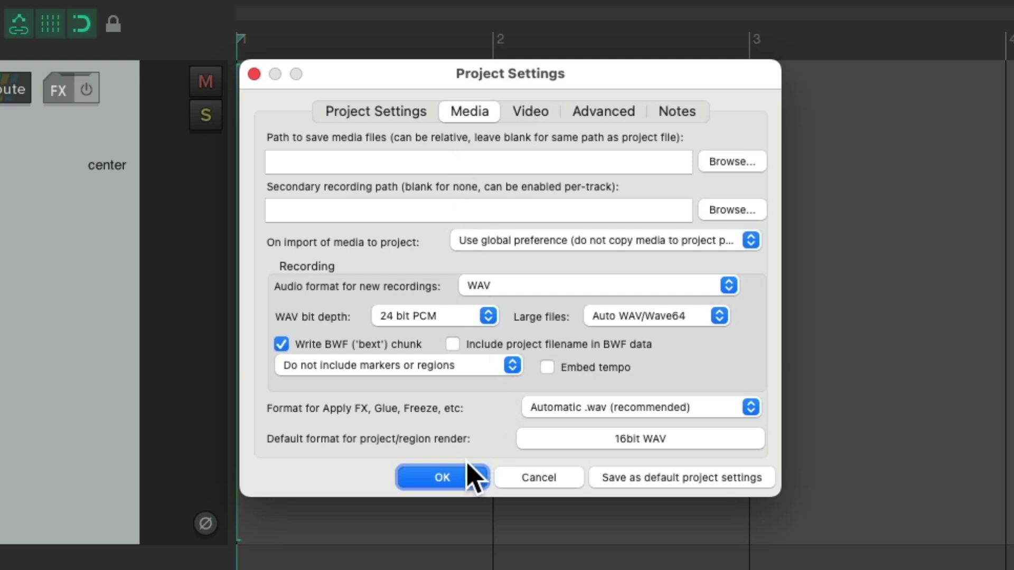
# Close Project Settings, arm track 1, and record three short takes at different timeline positions
pyautogui.click(466, 478)
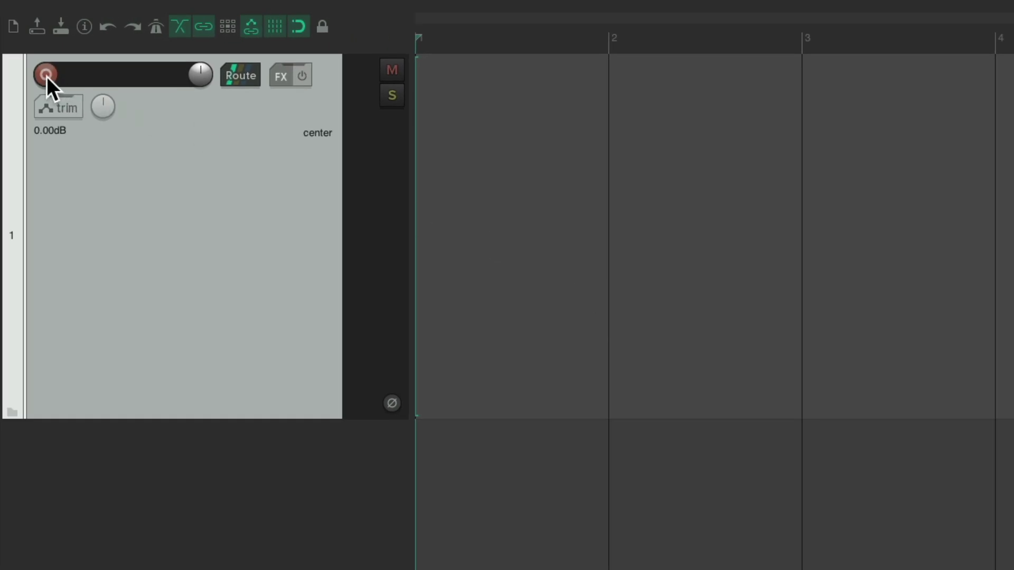
pyautogui.click(47, 75)
pyautogui.click(444, 188)
pyautogui.hotkey('ctrl', 'r')
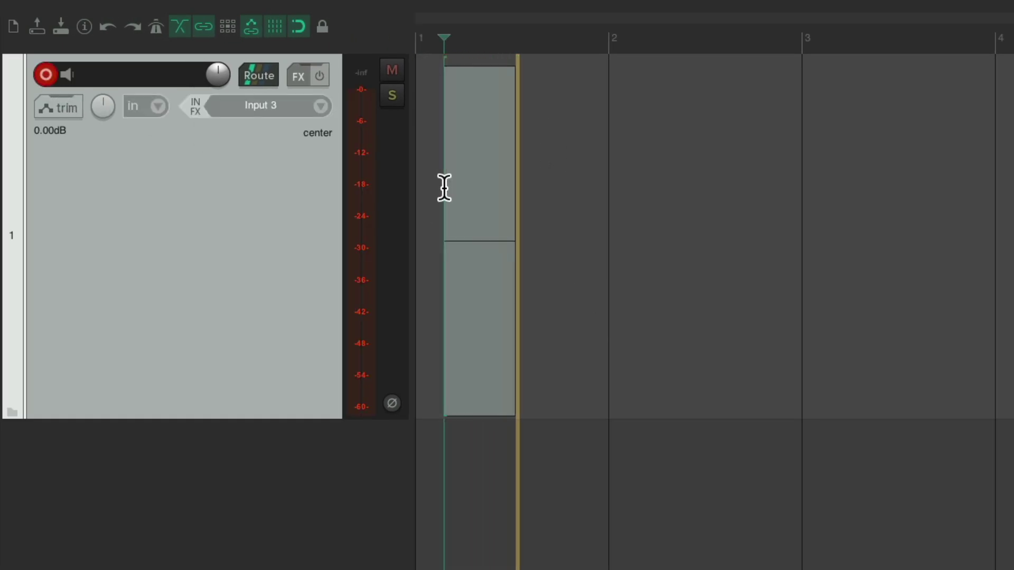
pyautogui.hotkey('ctrl', 'r')
pyautogui.click(560, 170)
pyautogui.hotkey('ctrl', 'r')
pyautogui.hotkey('ctrl', 'r')
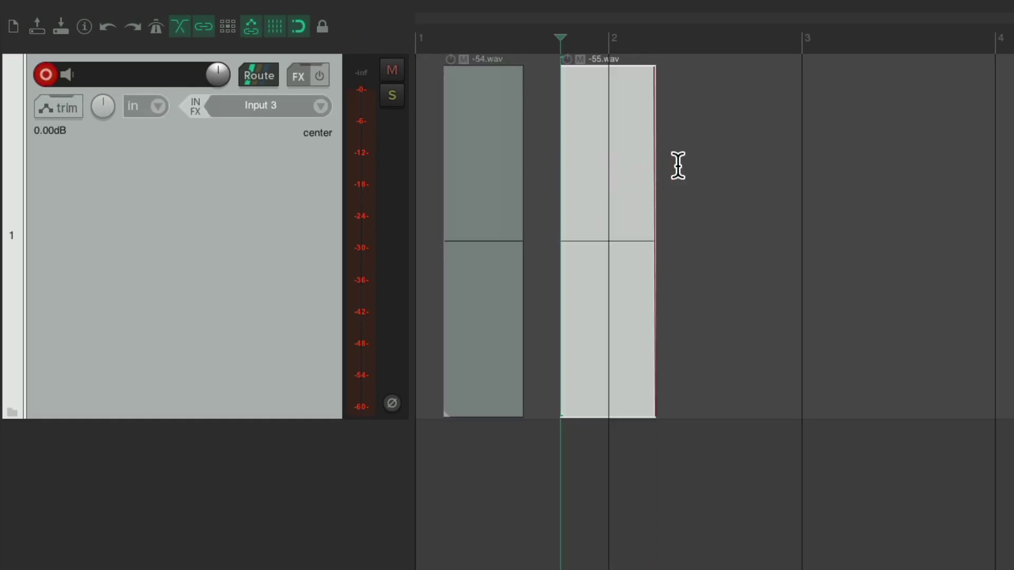
pyautogui.click(678, 166)
pyautogui.hotkey('ctrl', 'r')
pyautogui.hotkey('ctrl', 'r')
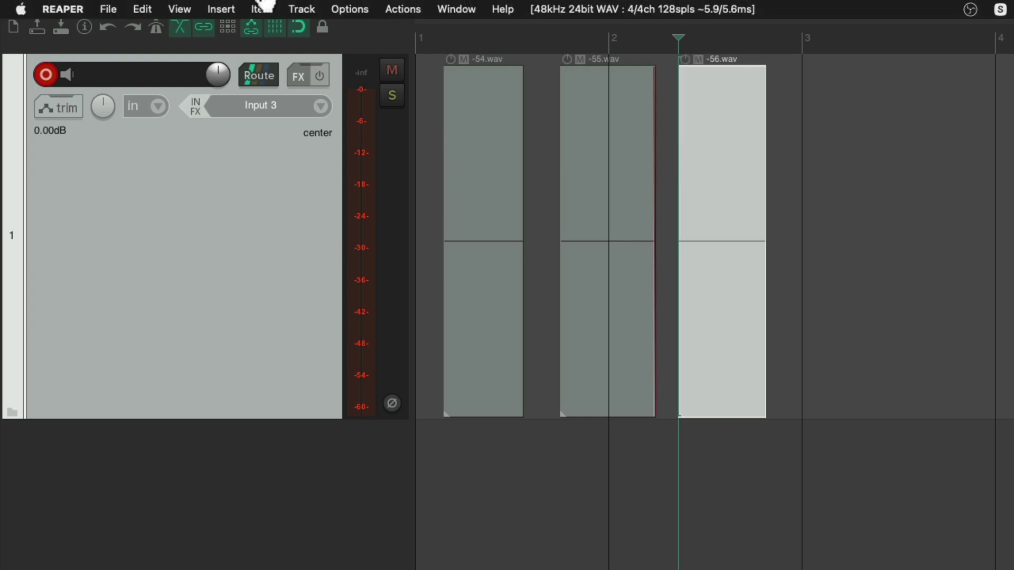
# Save the project as 'New Project' in its own subdirectory with all media copied
pyautogui.click(112, 10)
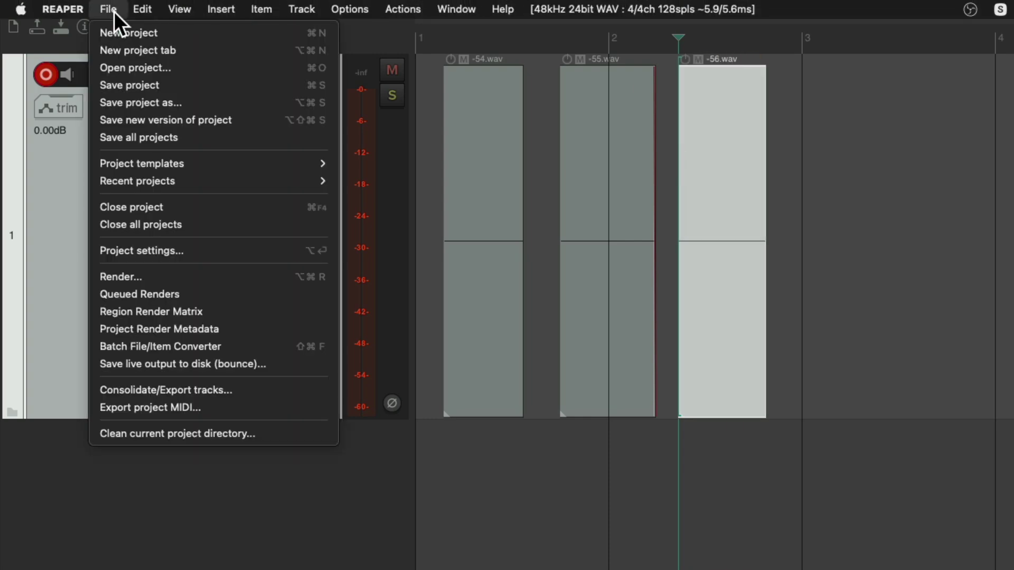
pyautogui.click(93, 85)
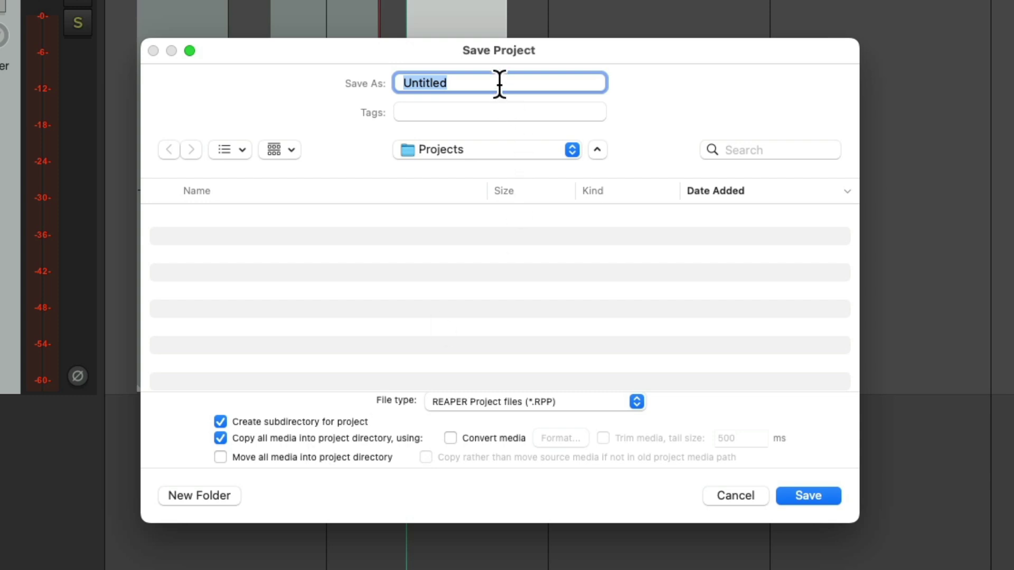
pyautogui.write('New Project')
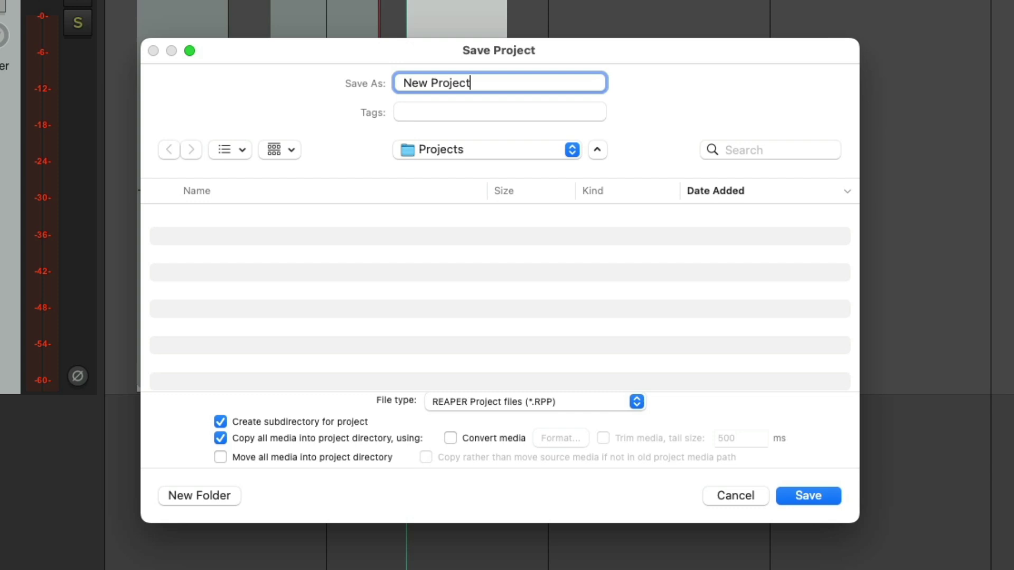
pyautogui.press('Return')
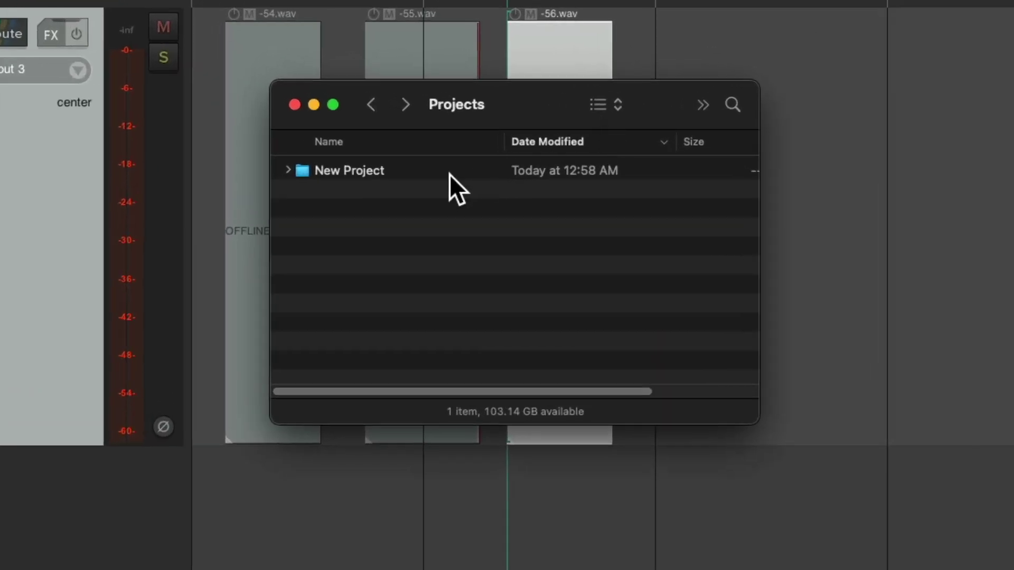
# Open the New Project folder in Finder to see the project file and three wav files
pyautogui.doubleClick(372, 170)
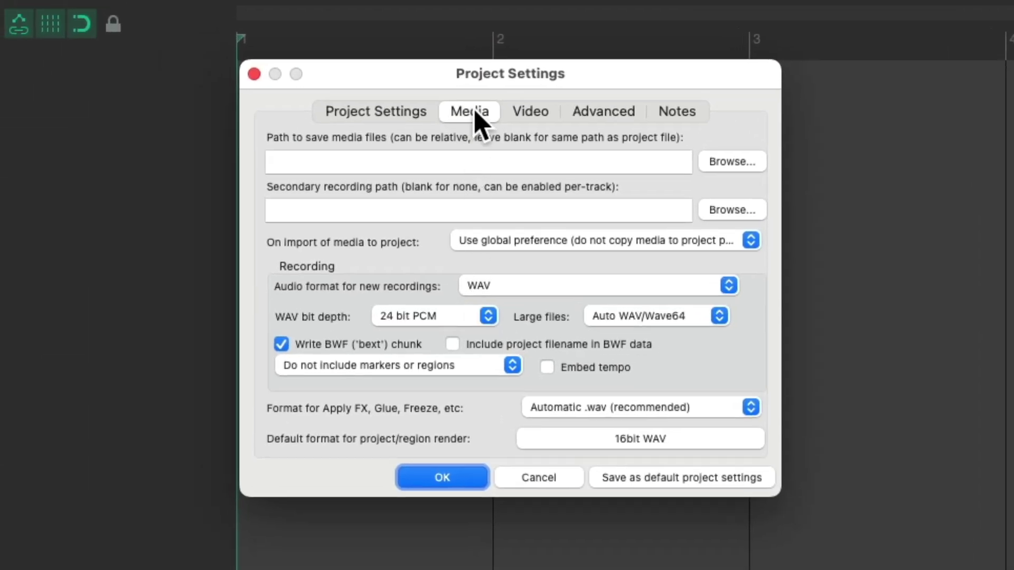
# Enter 'Audio Files' as the path to save media files
pyautogui.click(446, 161)
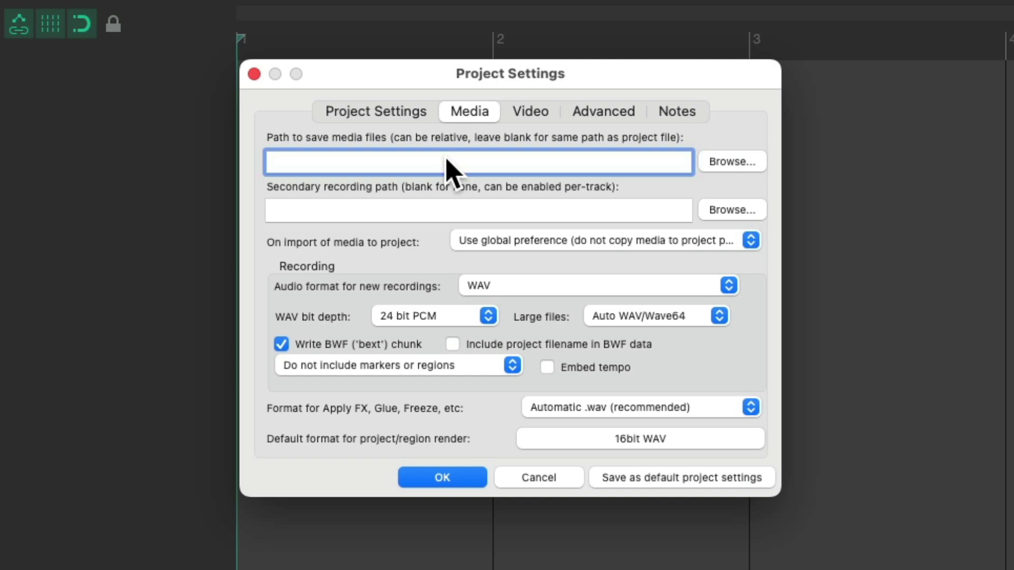
pyautogui.write('Audio Files')
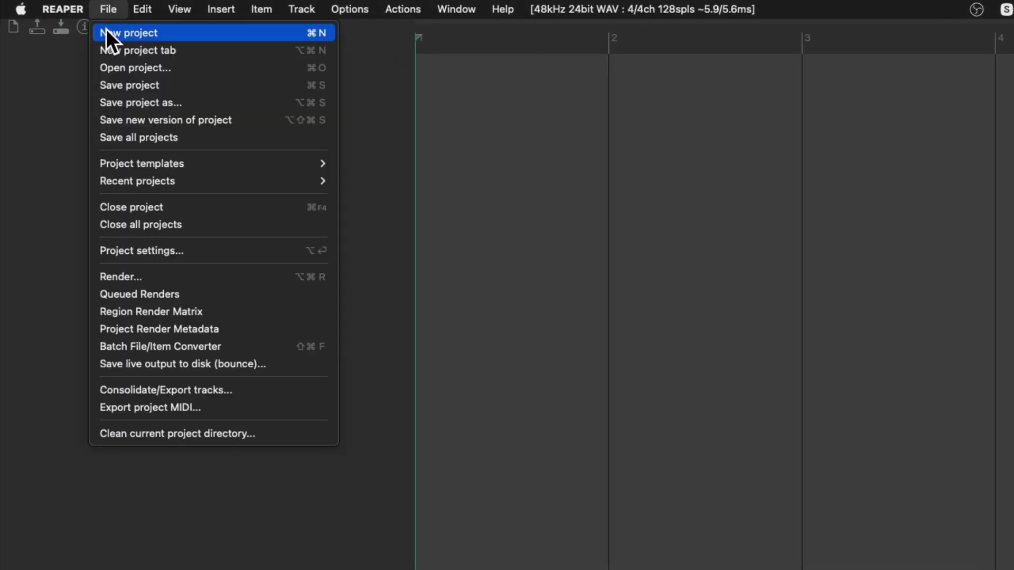
# Start a new project, arm track 1, and record three short takes at different positions
pyautogui.click(107, 29)
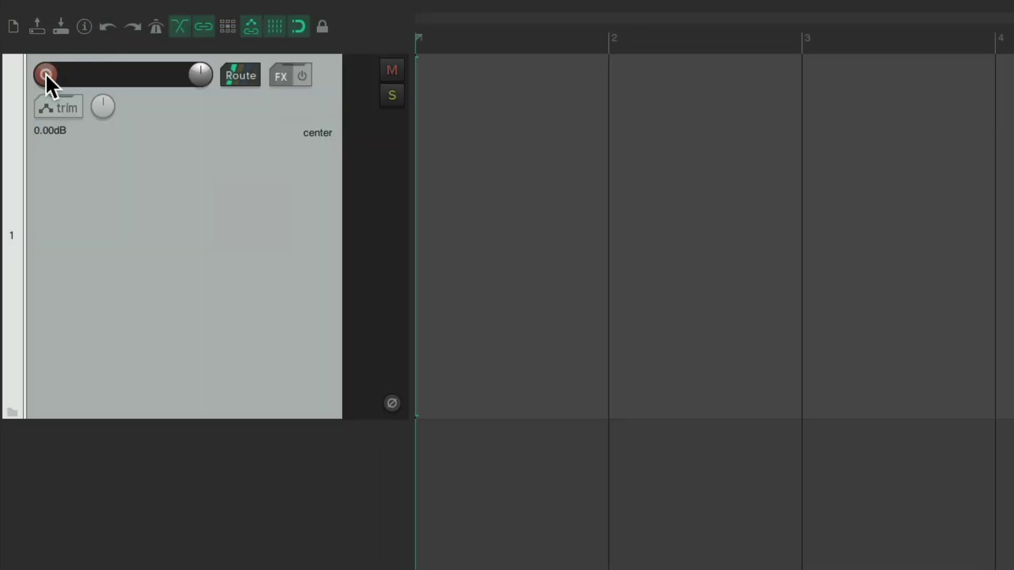
pyautogui.click(46, 74)
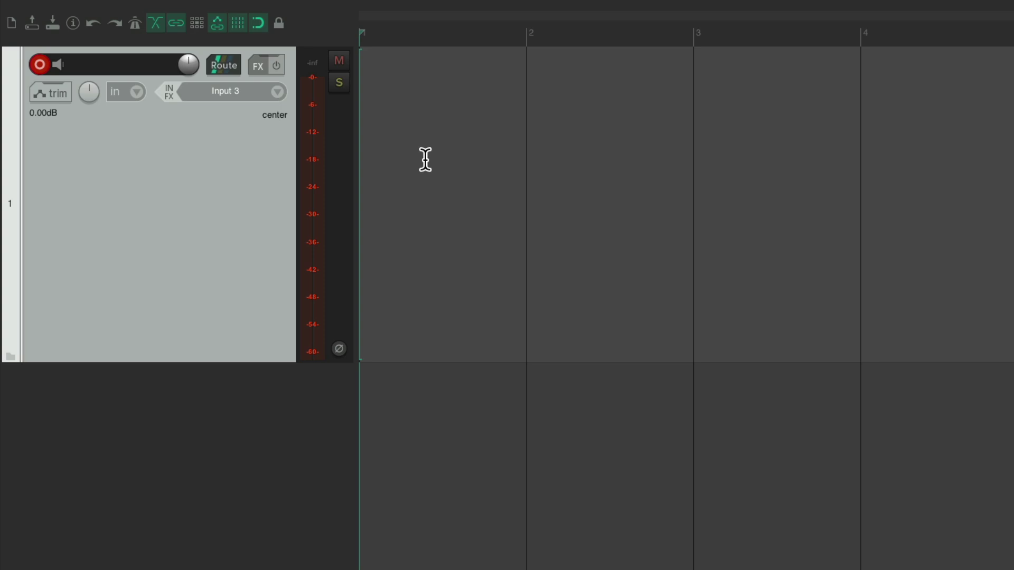
pyautogui.click(401, 156)
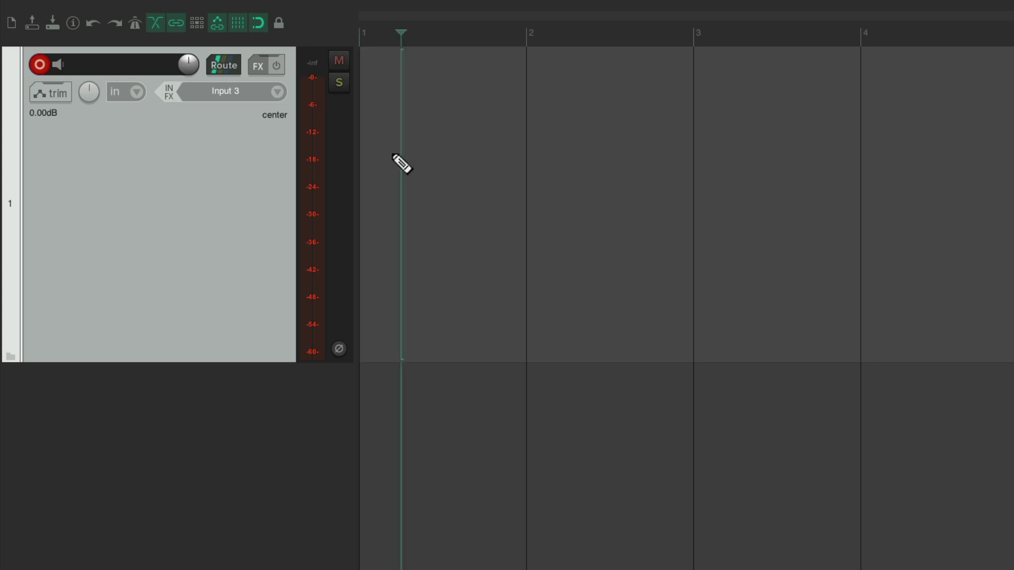
pyautogui.hotkey('ctrl', 'r')
pyautogui.press('space')
pyautogui.click(501, 161)
pyautogui.press('space')
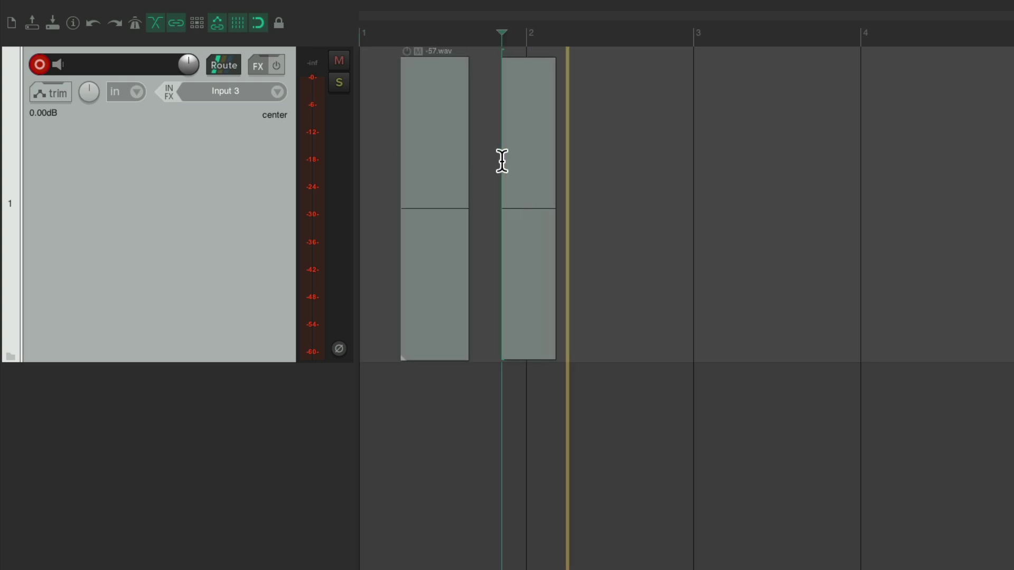
pyautogui.press('space')
pyautogui.click(622, 159)
pyautogui.hotkey('ctrl', 'r')
pyautogui.press('space')
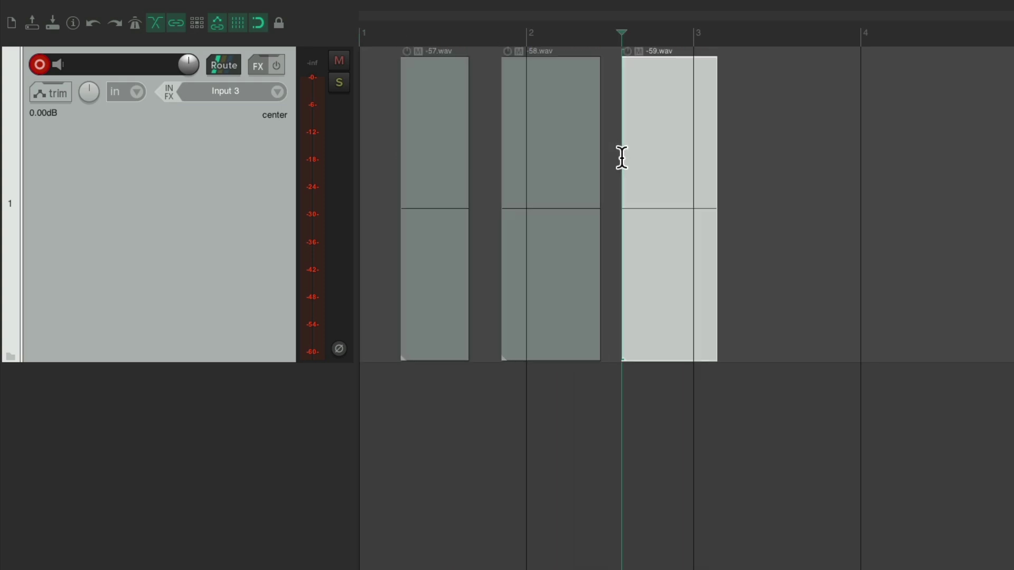
# Save the new project as 'New Project'
pyautogui.click(93, 7)
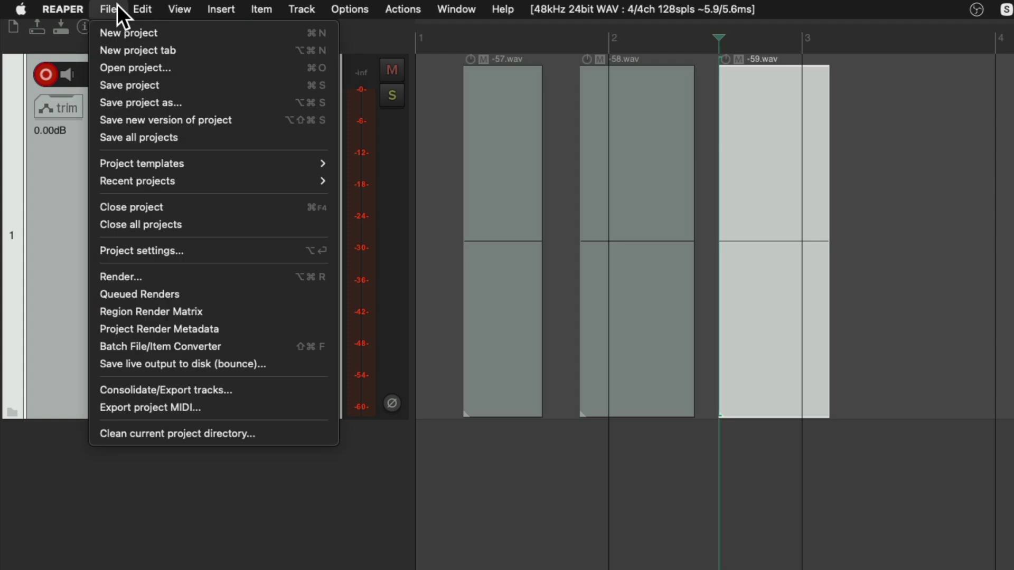
pyautogui.click(116, 85)
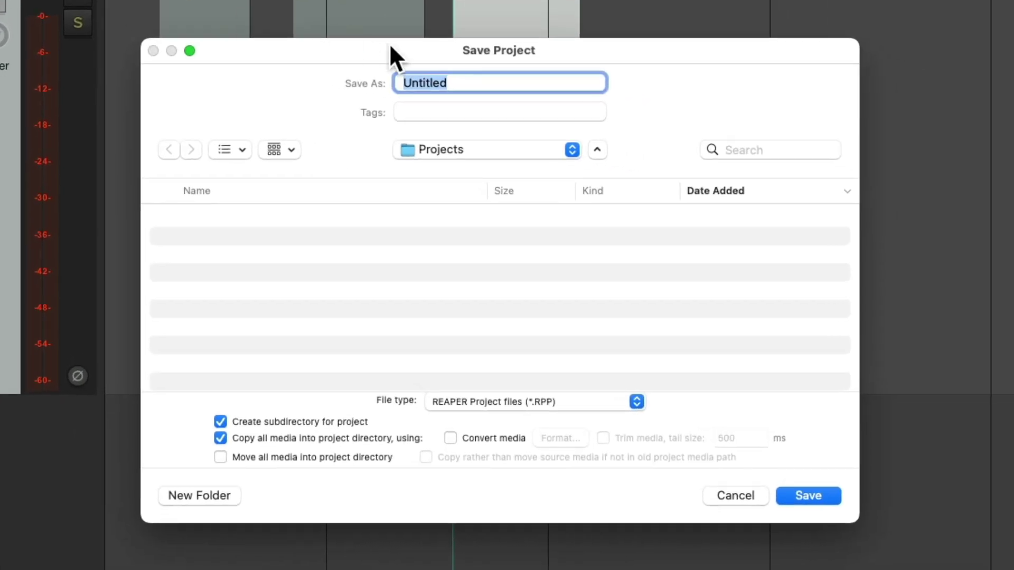
pyautogui.write('New Project')
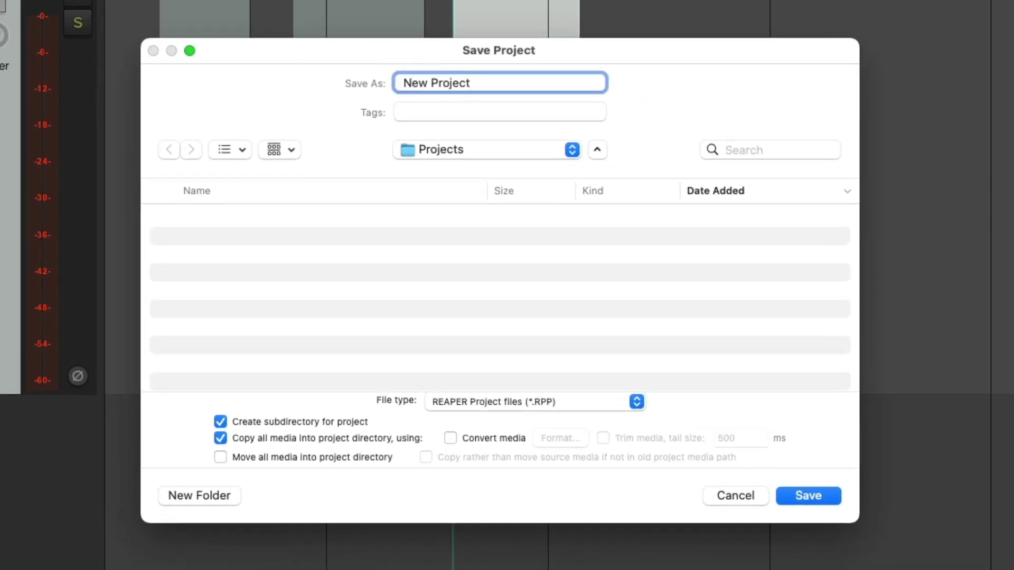
pyautogui.press('Return')
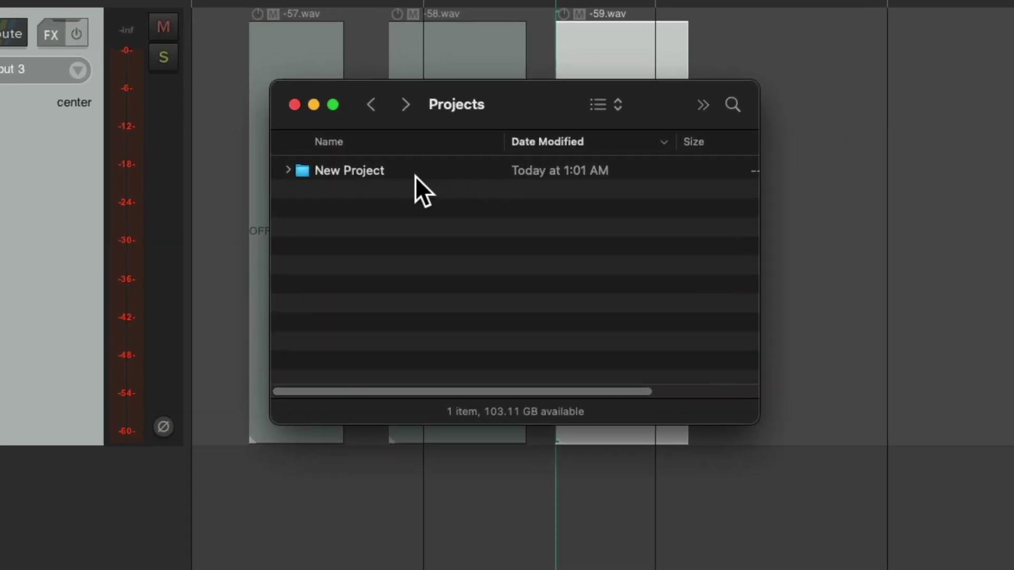
# Browse New Project's Audio Files subfolder and expand it to list the three wav takes
pyautogui.doubleClick(400, 171)
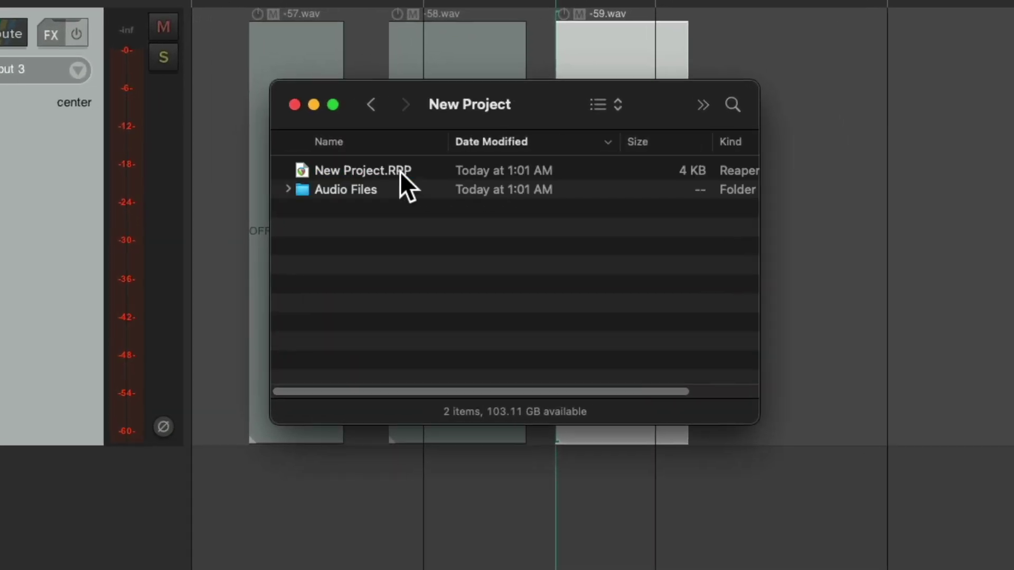
pyautogui.click(433, 168)
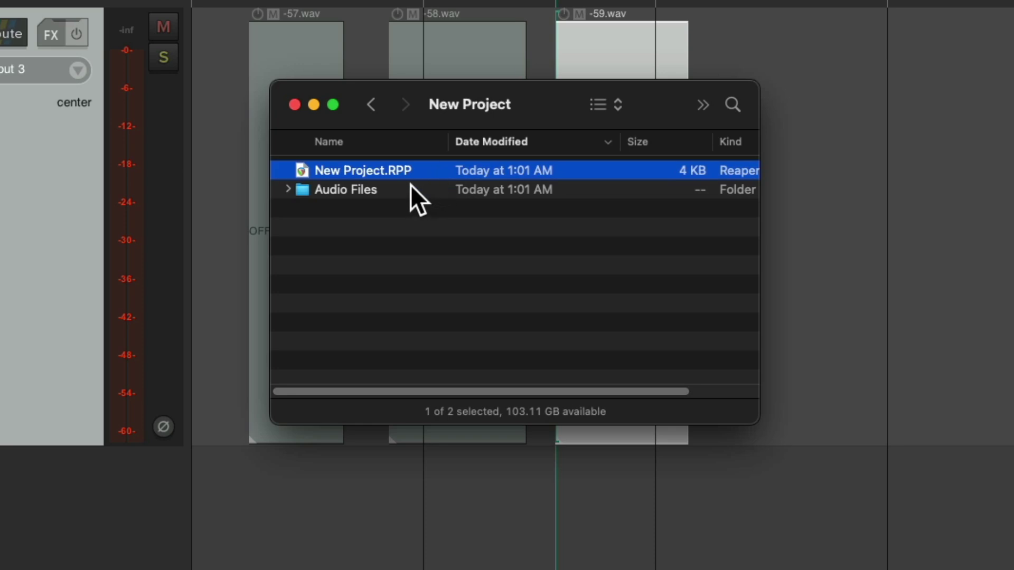
pyautogui.doubleClick(337, 193)
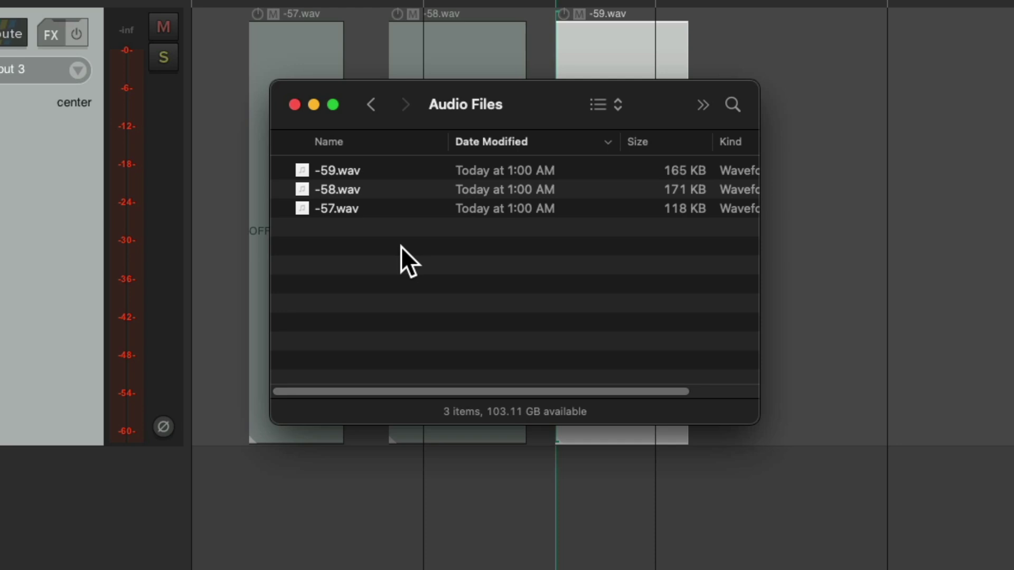
pyautogui.click(370, 106)
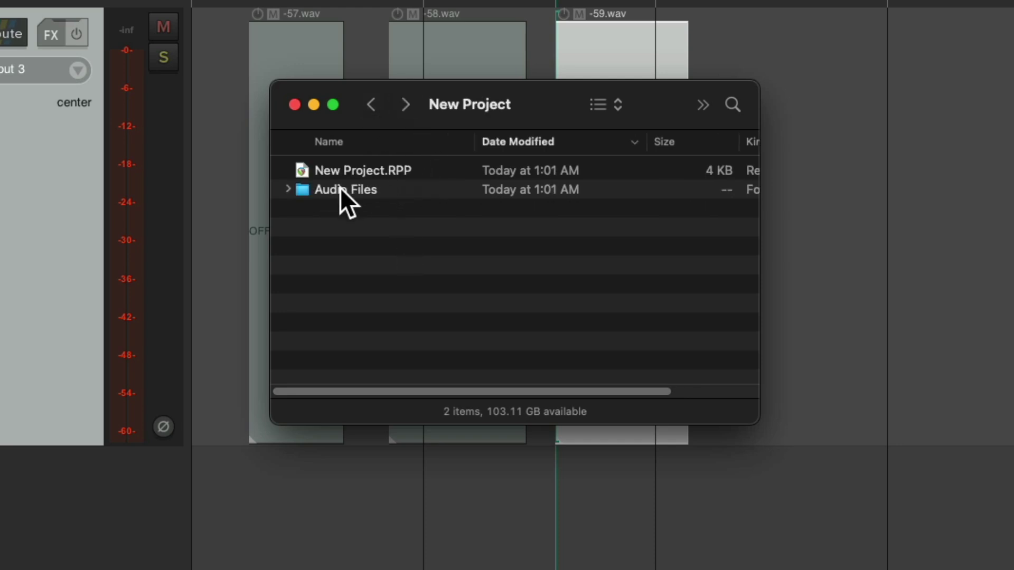
pyautogui.click(287, 192)
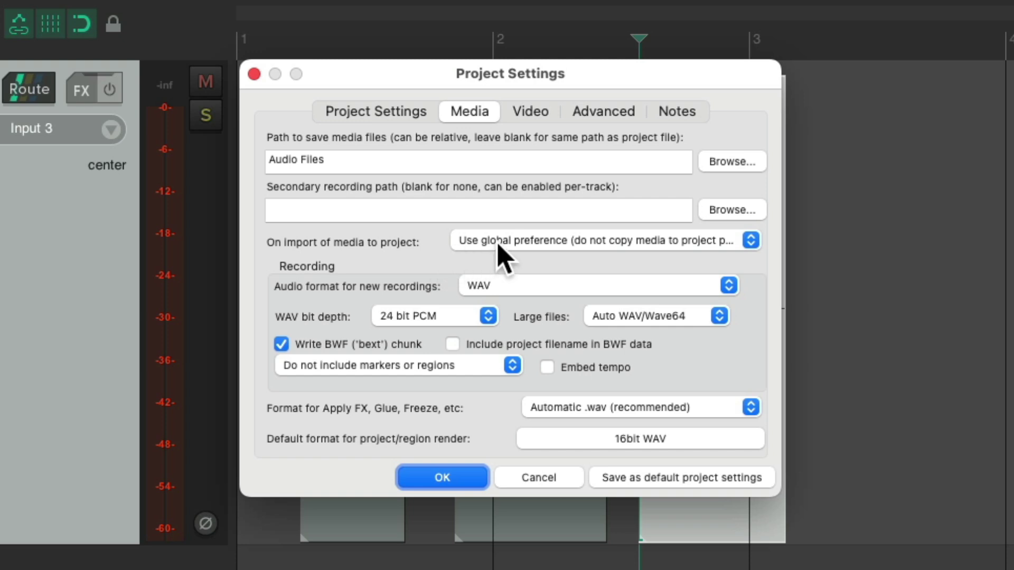
# Show the options for the Media tab's 'On import of media to project' setting
pyautogui.click(584, 242)
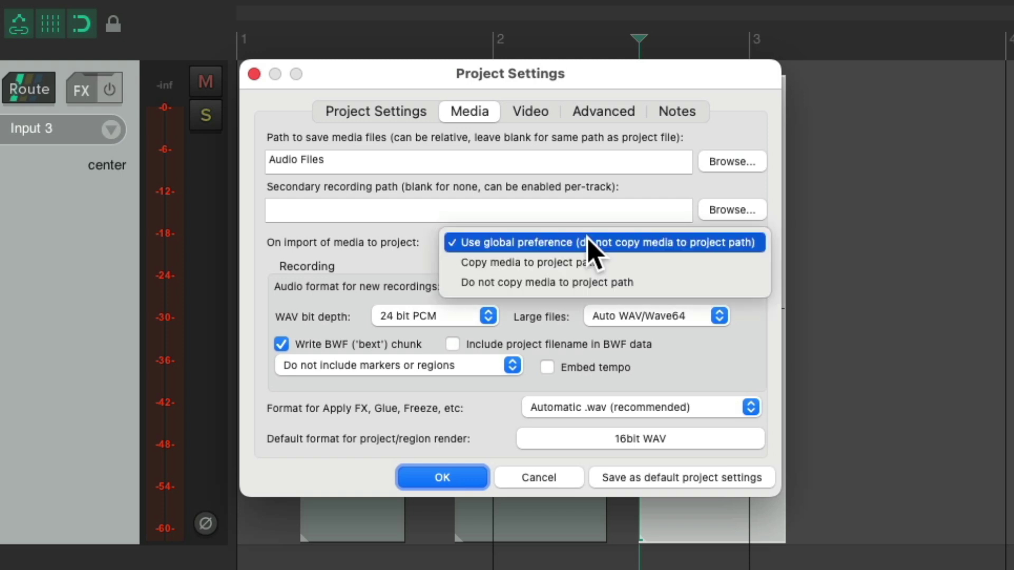
# Set 'On import of media to project' to 'Copy media to project path'
pyautogui.click(622, 261)
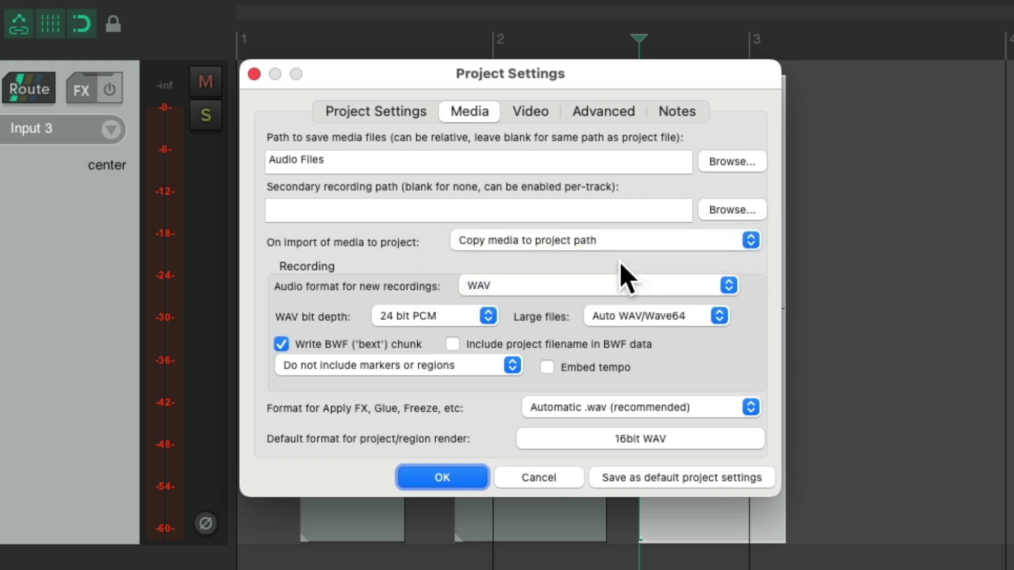
pyautogui.click(624, 242)
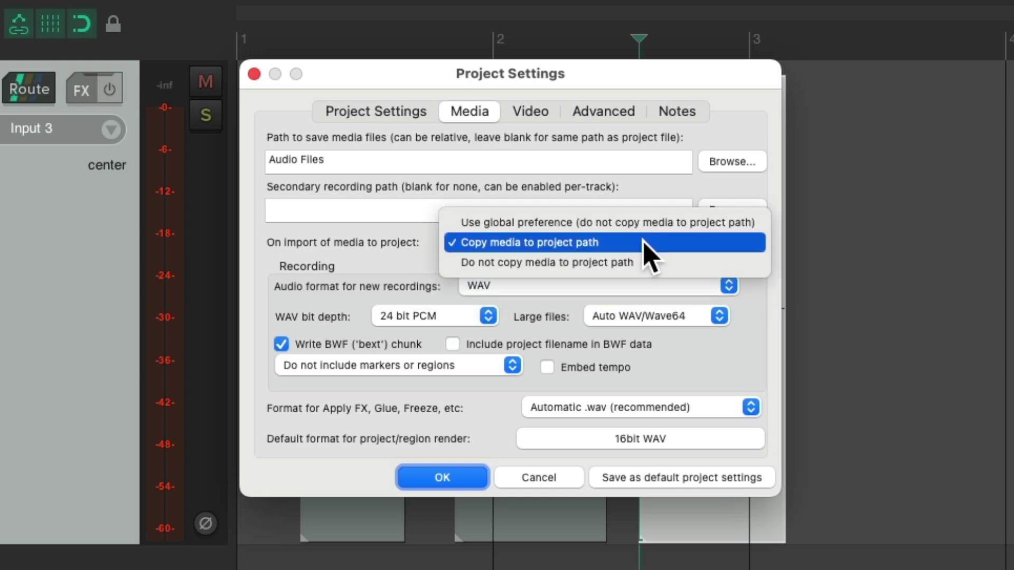
pyautogui.click(649, 243)
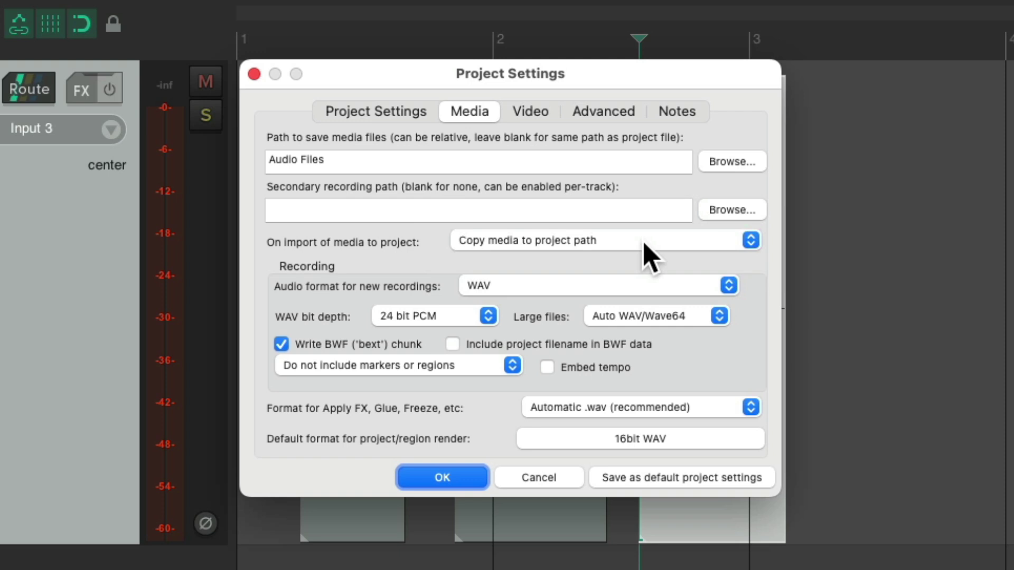